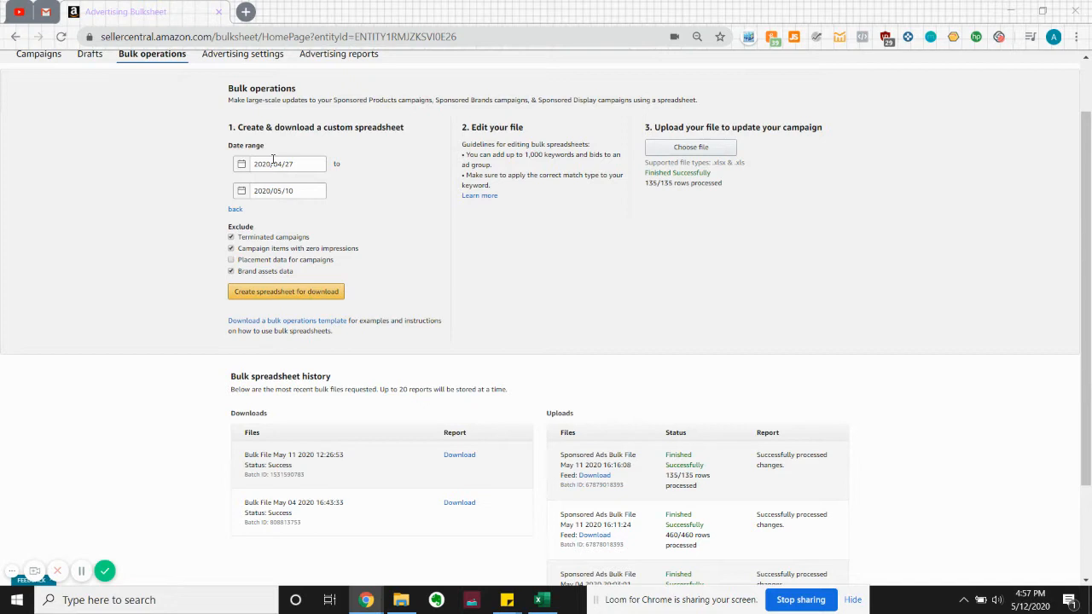
Set the custom spreadsheet's date range from 2020/04/27 to 2020/05/10
left_click(274, 162)
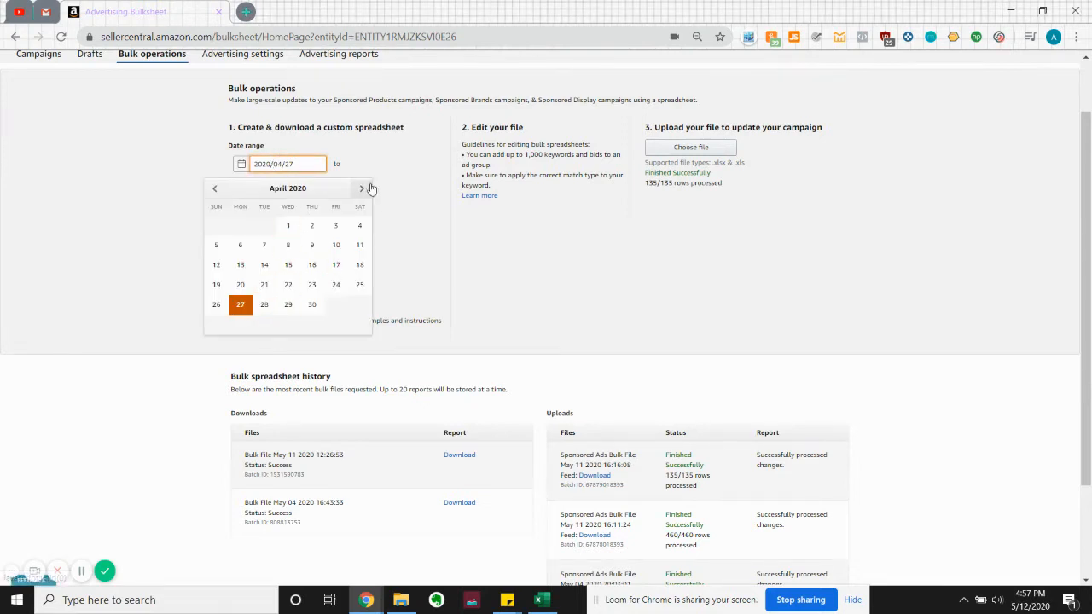
left_click(239, 305)
left_click(284, 191)
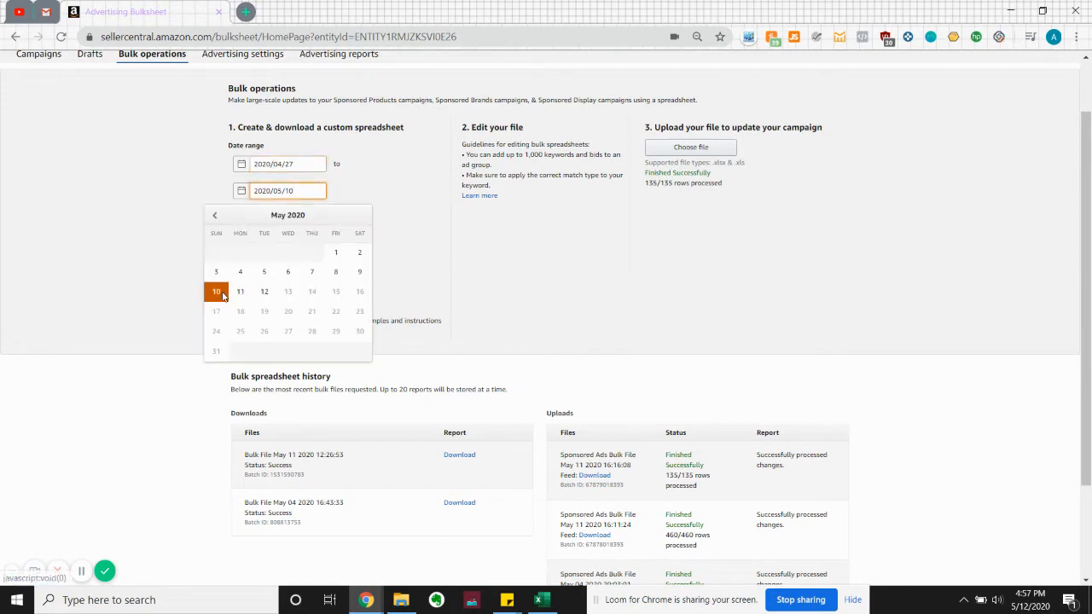
left_click(461, 227)
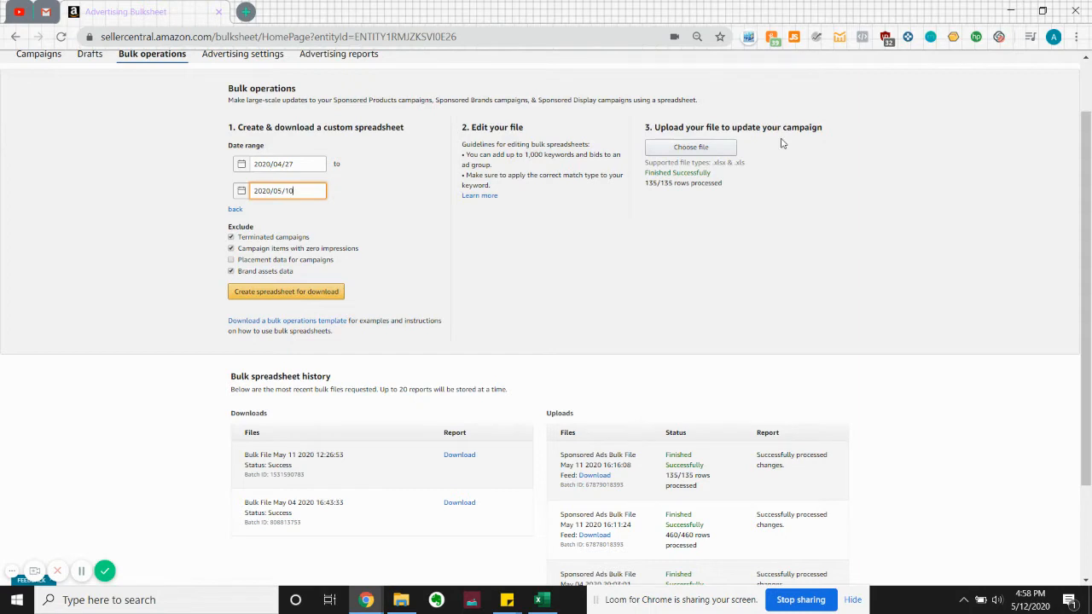
Review the processing status and row counts of the uploaded bulk files
left_click(657, 175)
triple_click(656, 176)
left_click(695, 181)
left_click_drag(706, 468, 660, 463)
left_click(662, 463)
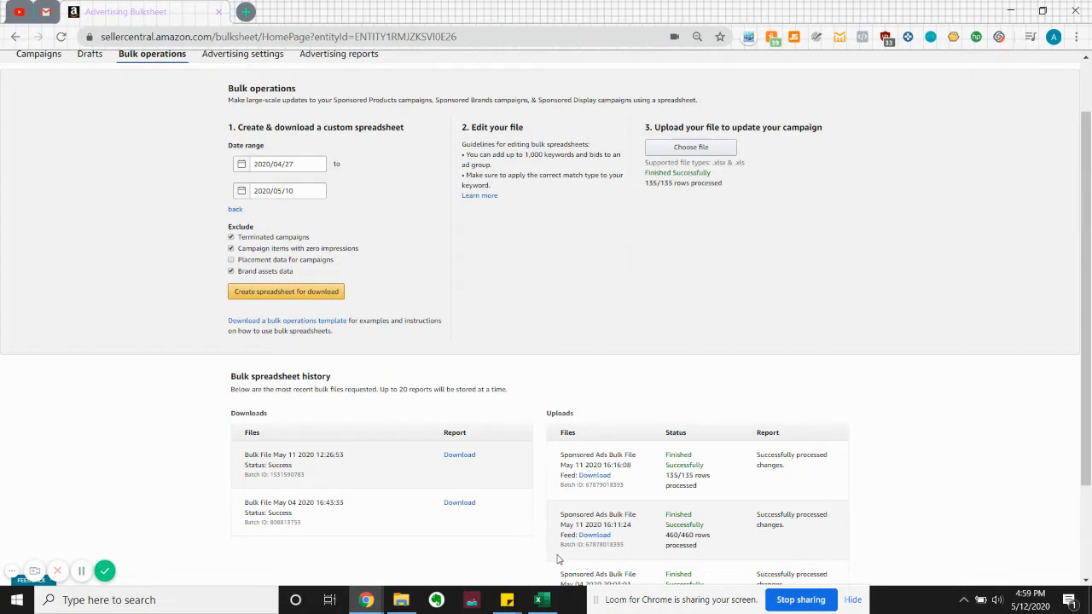
Switch to the bulk spreadsheet in Excel and convert all text-stored values on the Sponsored Products Campaigns sheet to numbers
left_click(546, 600)
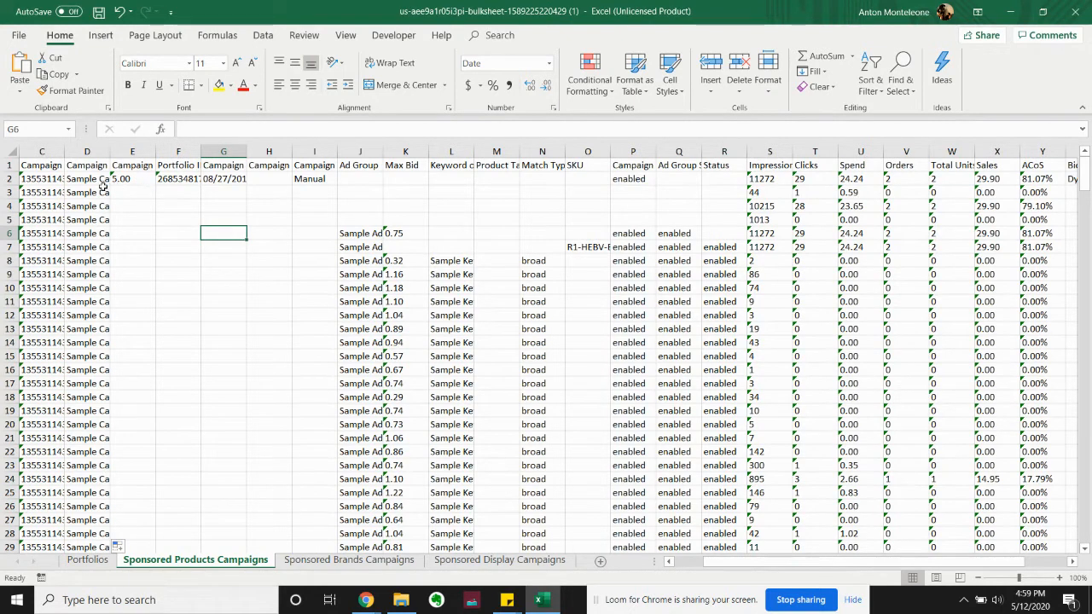
left_click(35, 177)
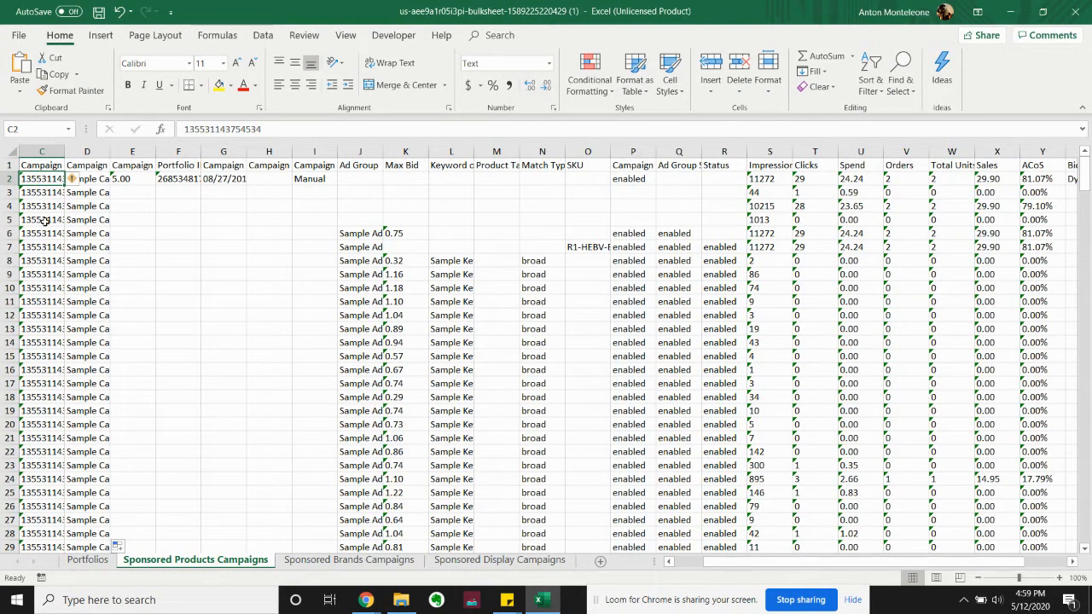
left_click(74, 179)
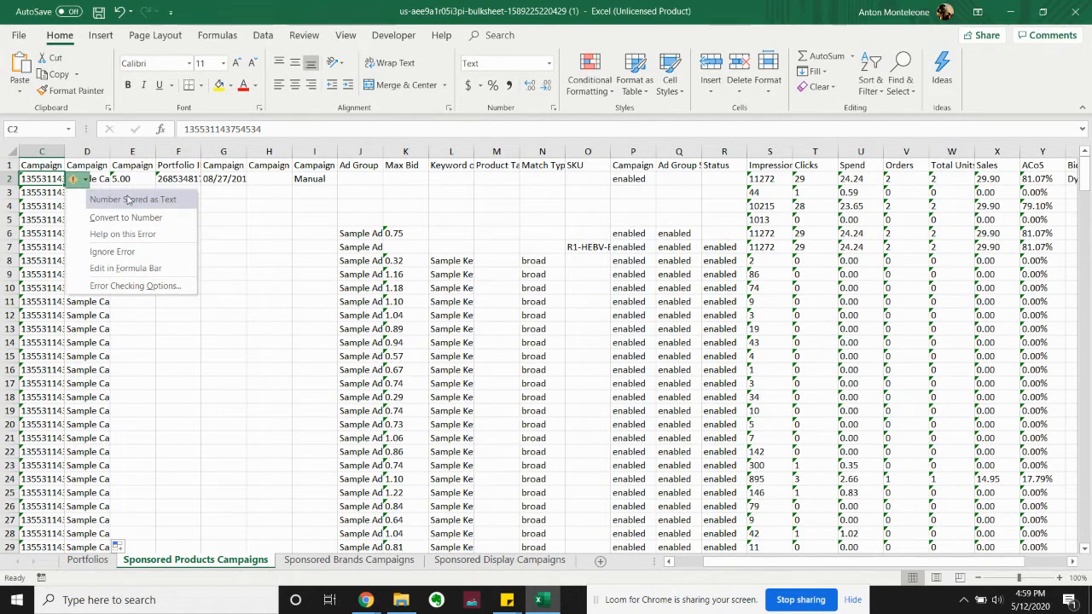
left_click(41, 182)
scroll(87, 171, "left", 2)
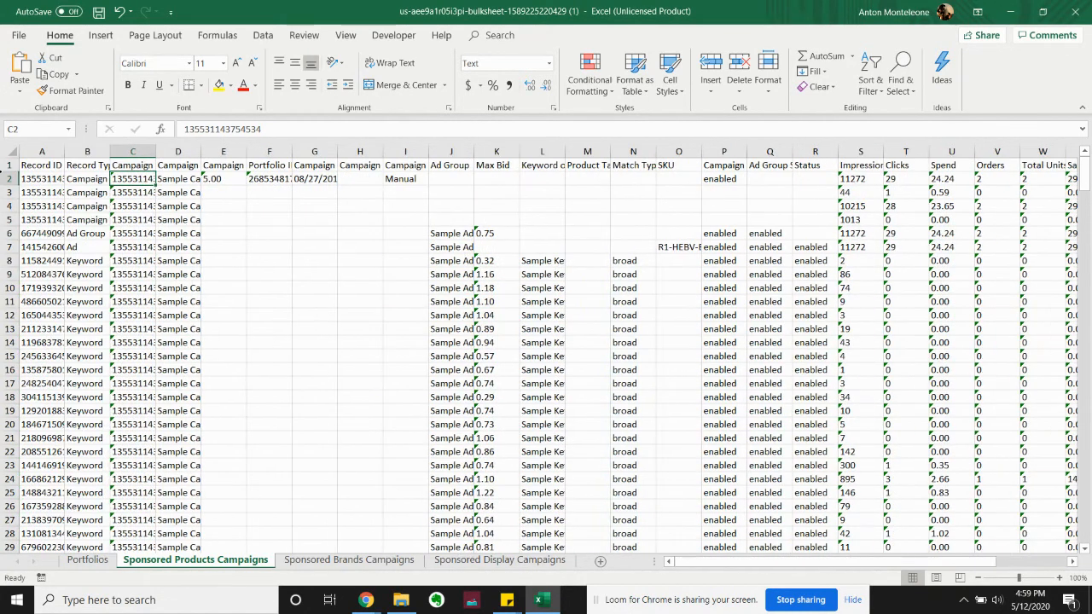
left_click(28, 177)
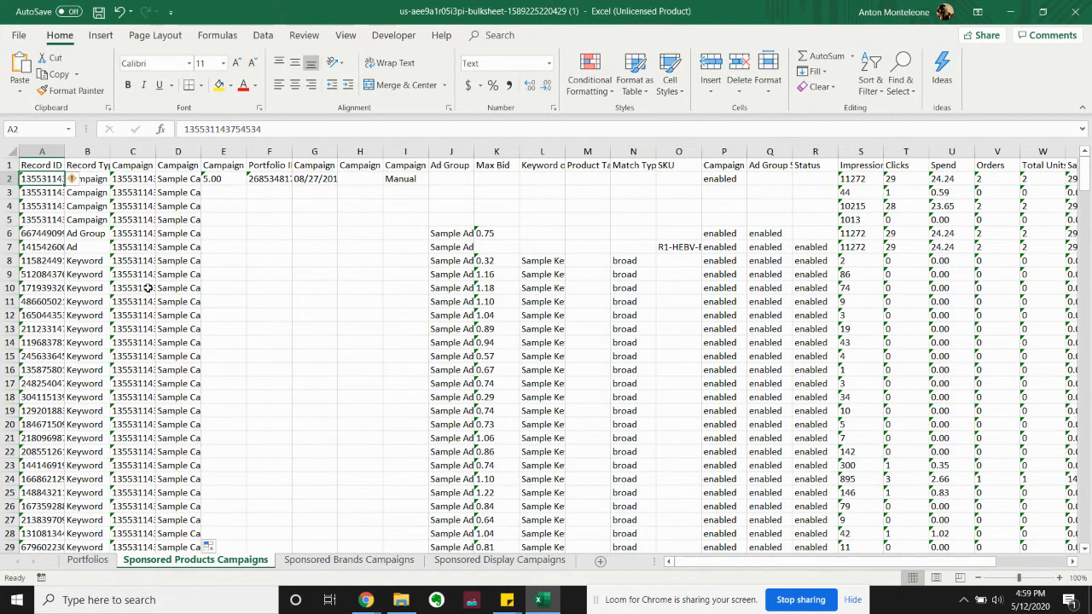
key("ctrl+a")
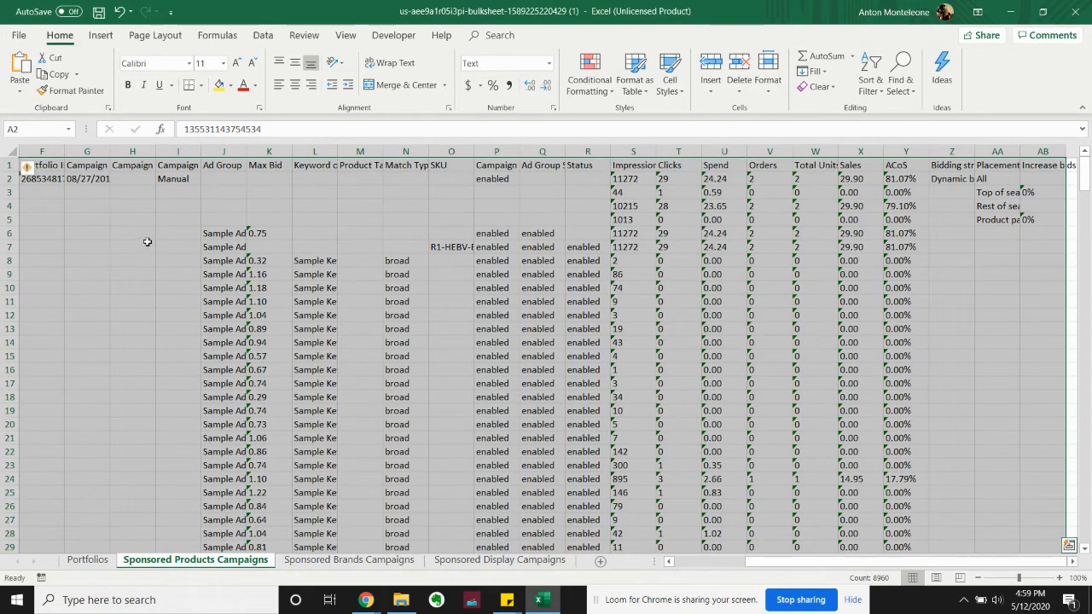
left_click(39, 169)
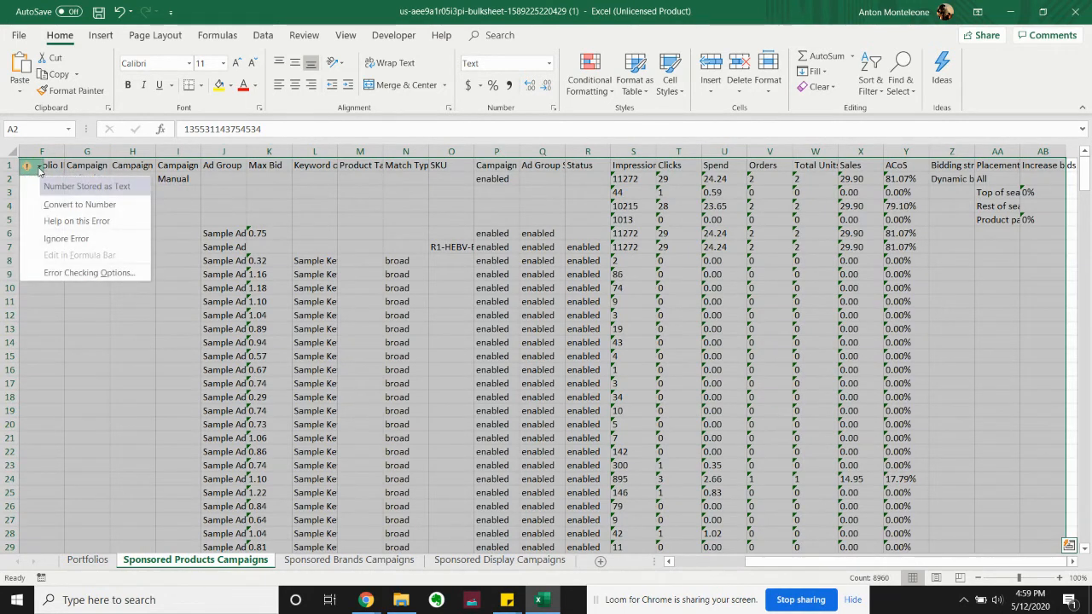
left_click(72, 201)
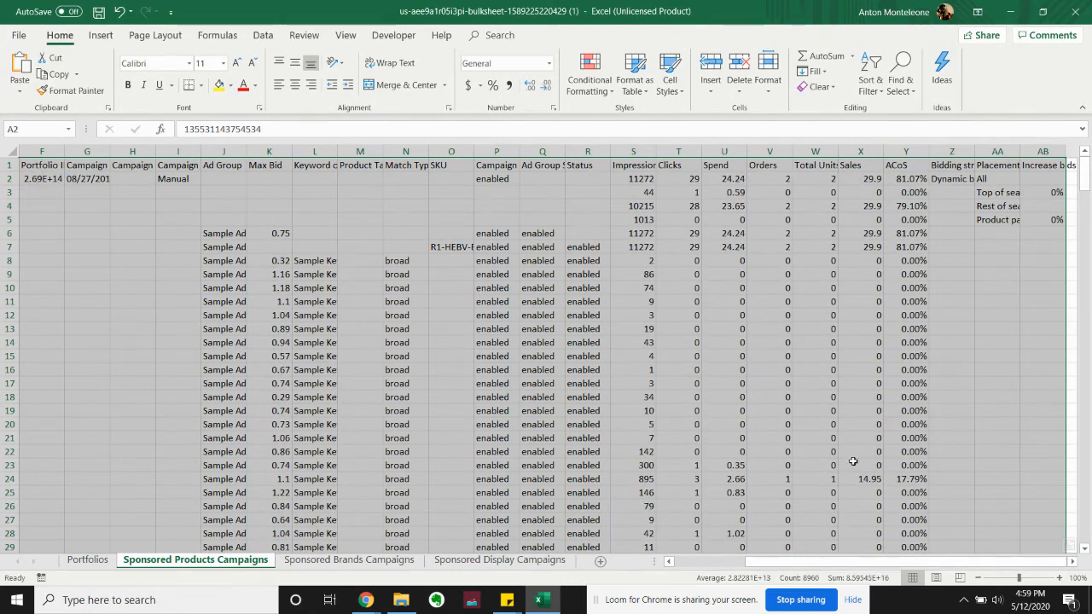
left_click(221, 220)
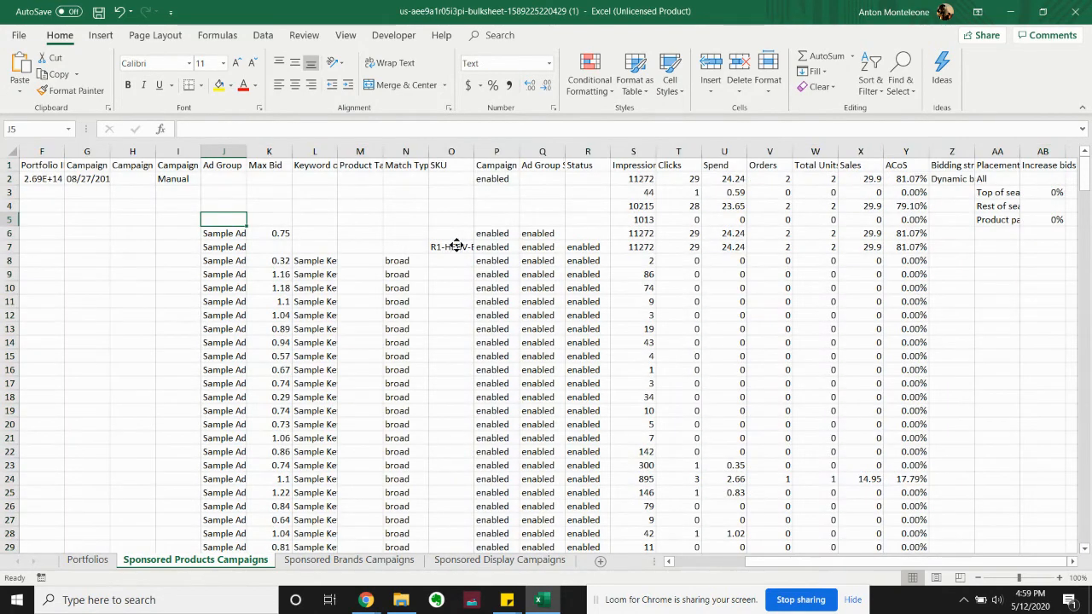
Auto-fit the widths of the Record ID, Record Type and Portfolio ID columns to their contents
scroll(341, 243, "left", 3)
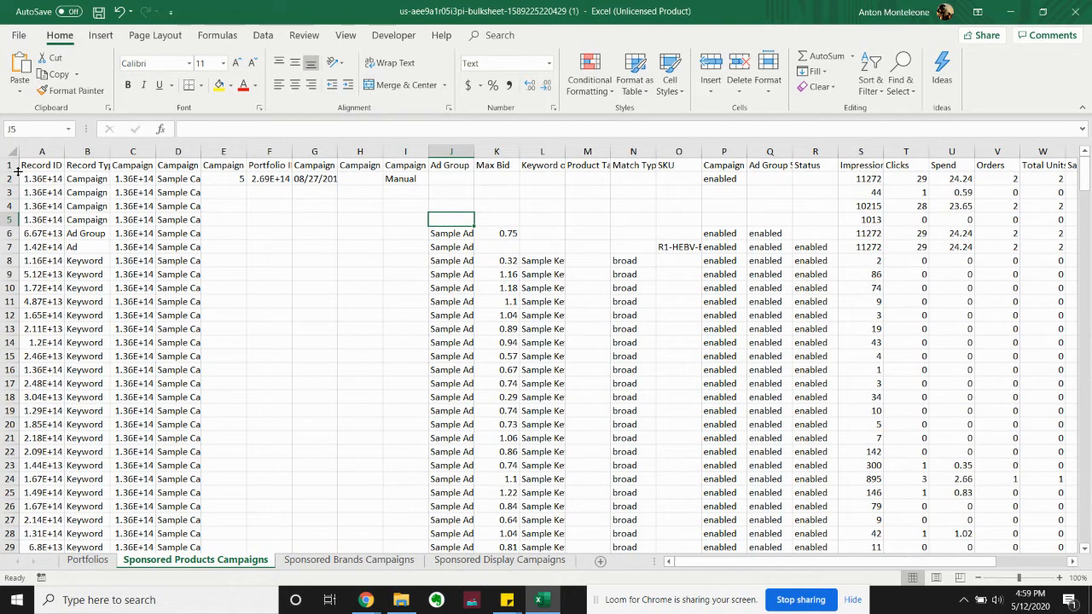
double_click(64, 152)
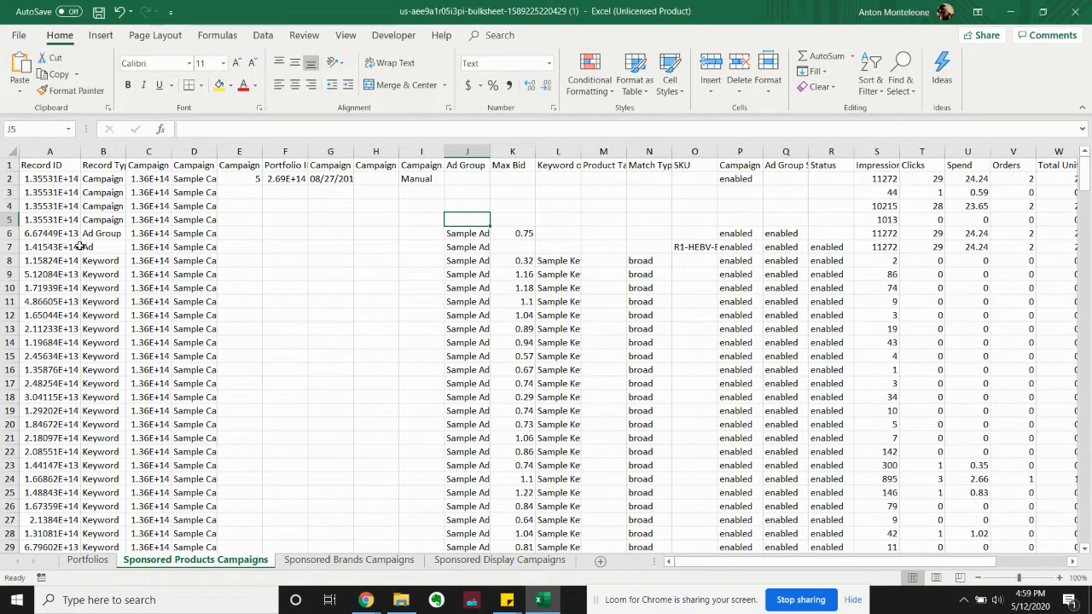
double_click(125, 152)
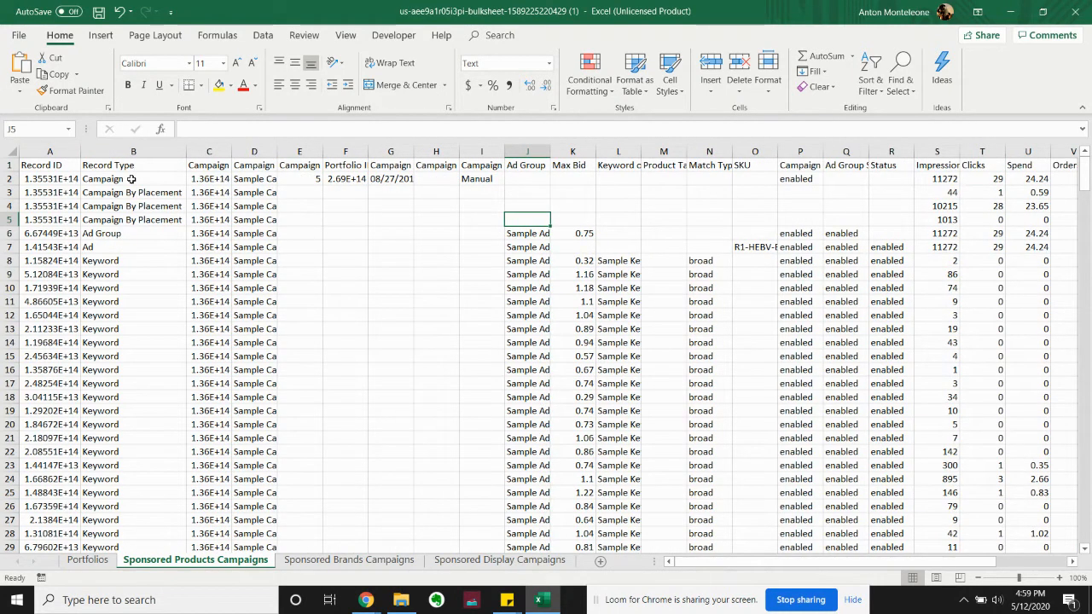
left_click(132, 179)
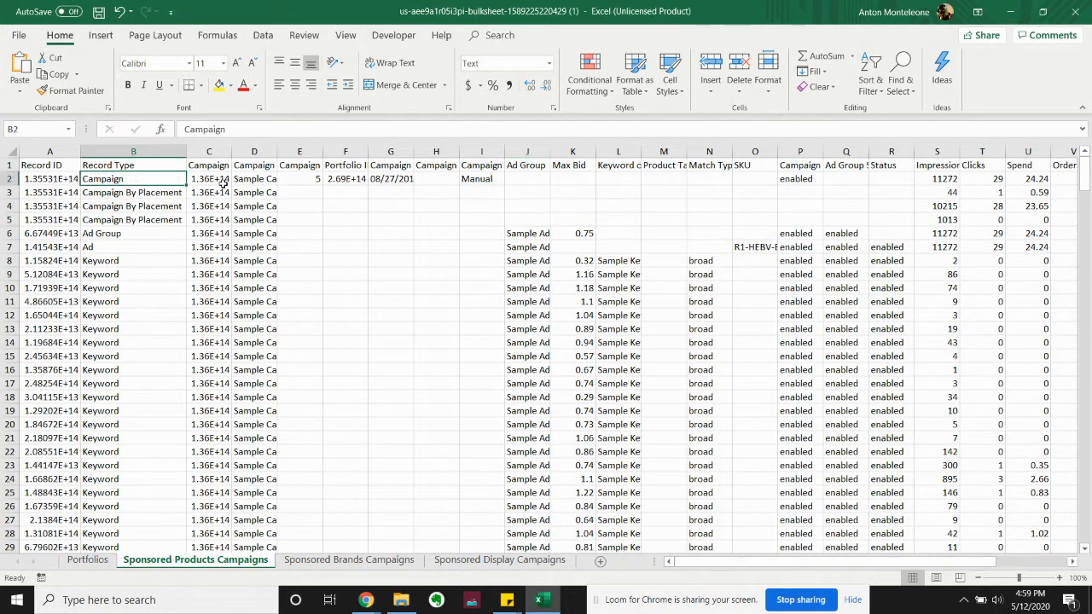
left_click(347, 179)
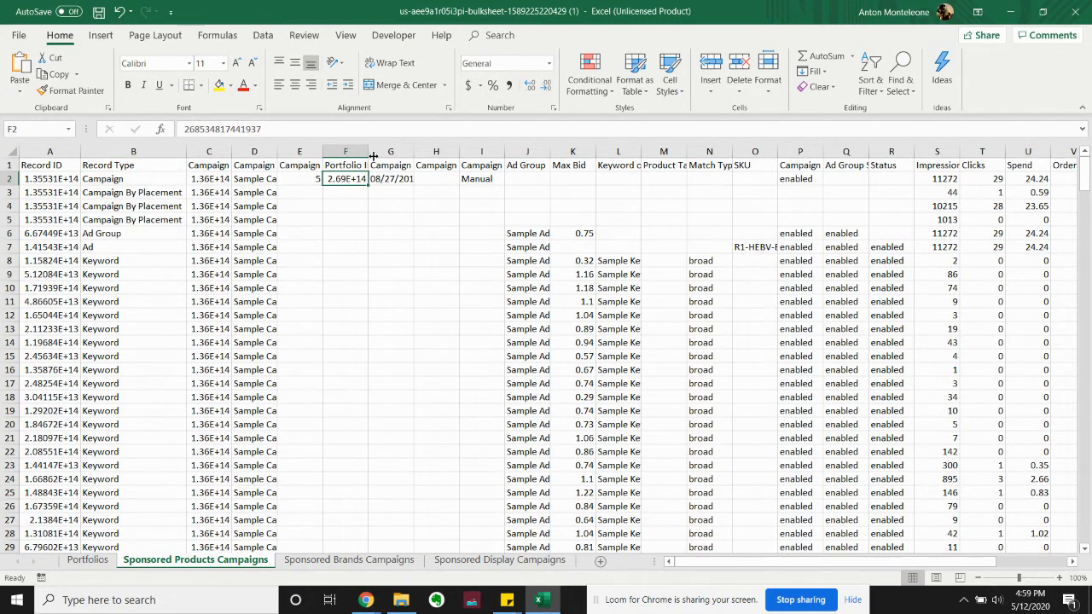
double_click(370, 151)
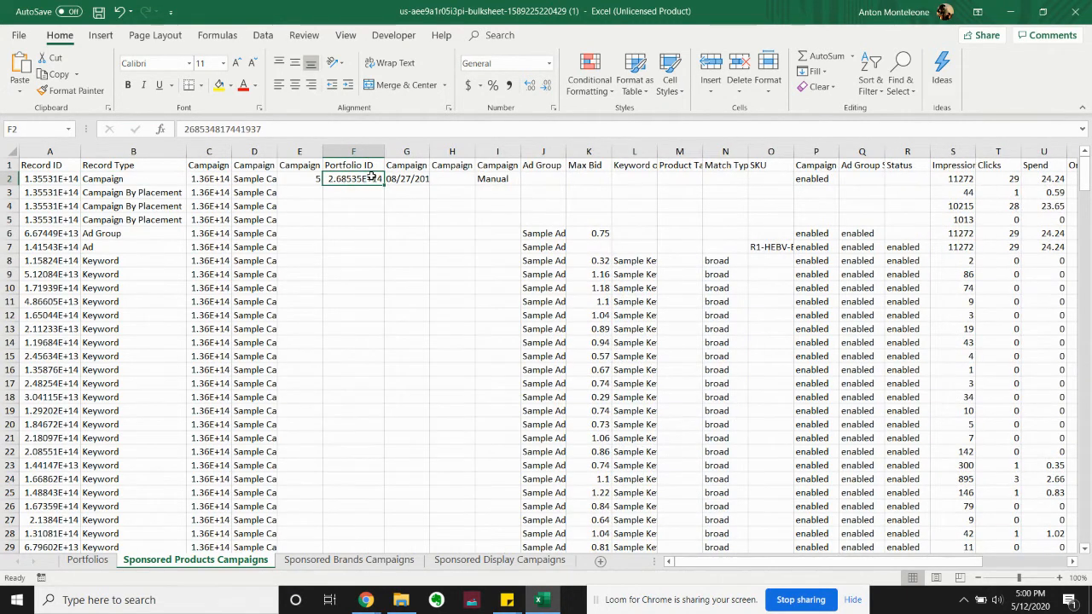
Auto-fit the widths of the Campaign Targeting Type and Campaign Status columns
left_click(507, 166)
double_click(520, 151)
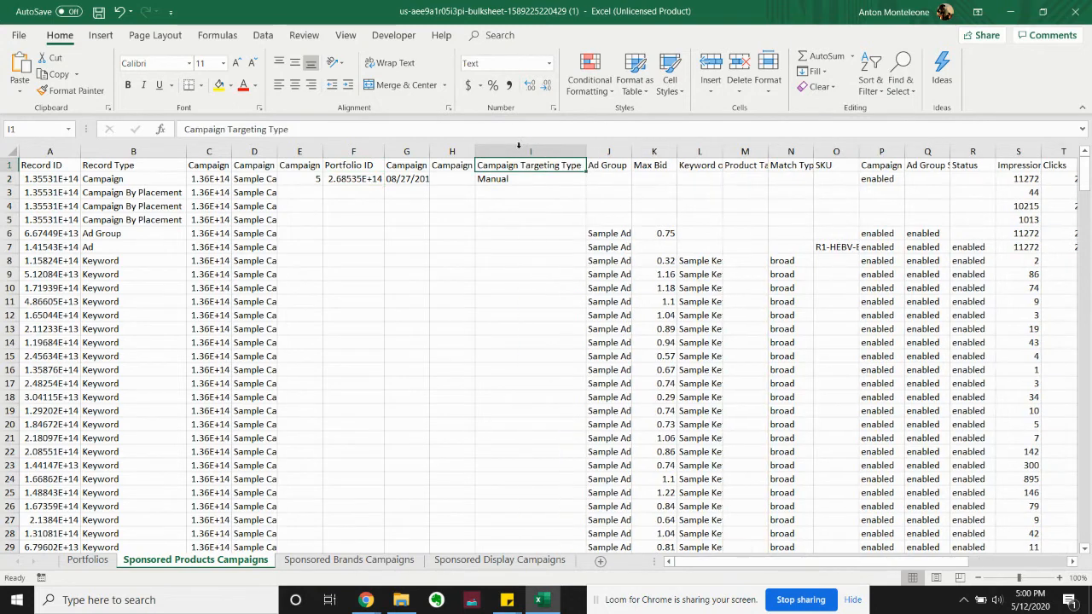
left_click(892, 166)
double_click(904, 151)
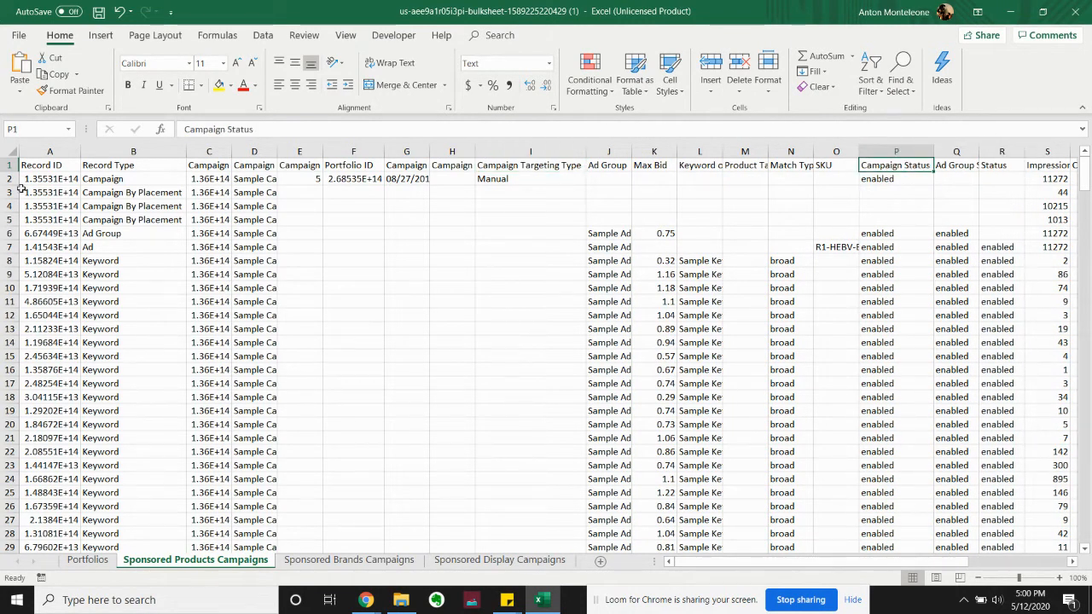
Examine the three Campaign By Placement rows across to their placement types and bid increase values
left_click_drag(147, 194, 149, 218)
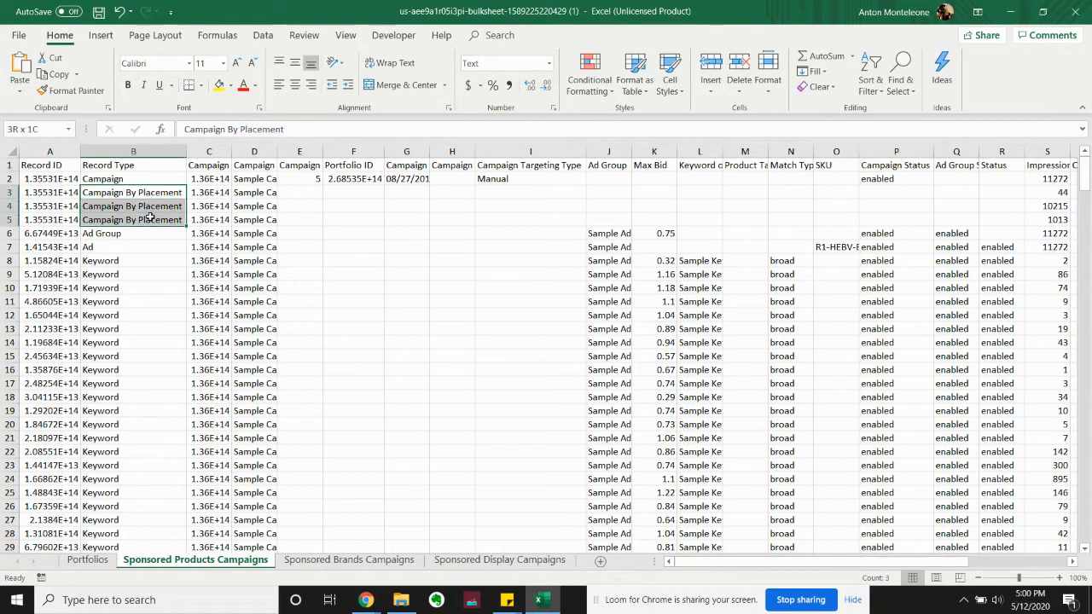
left_click(167, 193)
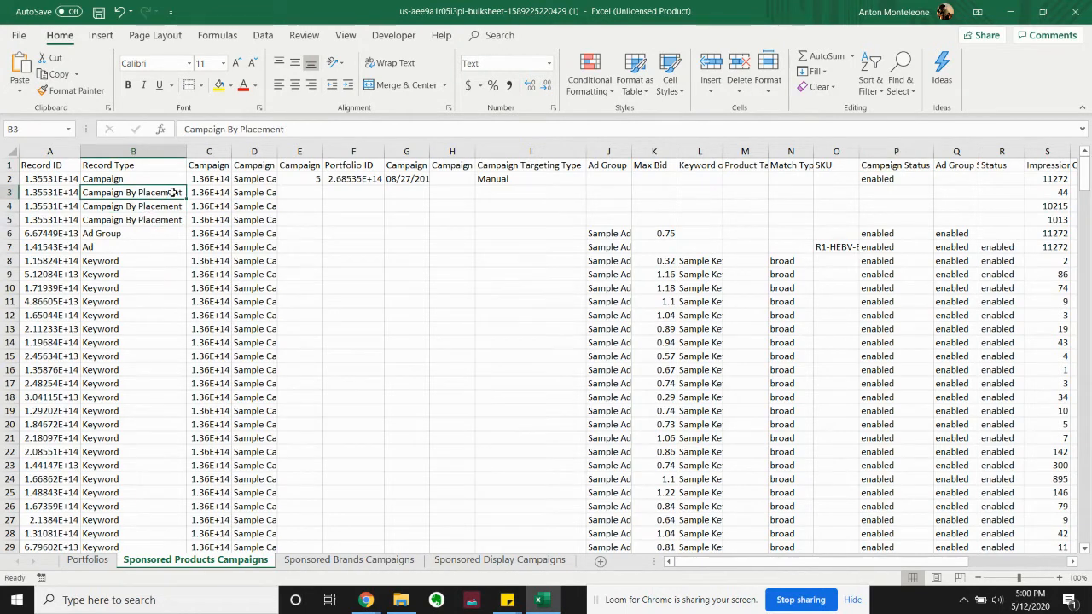
key("Right")
key("Right")
key("Right")
key("Right")
key("Right")
key("Right")
key("Right")
key("Right")
key("Right")
key("Right")
key("Right")
key("Right")
key("Right")
key("Right")
key("Right")
key("Right")
key("Right")
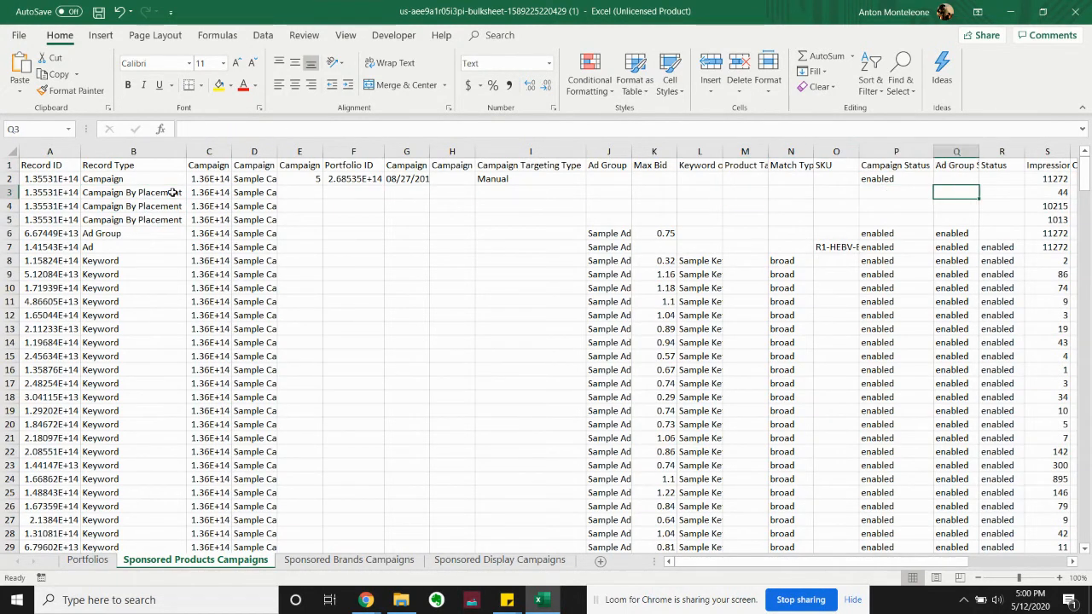
key("Right")
key("Right")
key("Right")
key("Right")
key("Right")
key("Right")
key("Right")
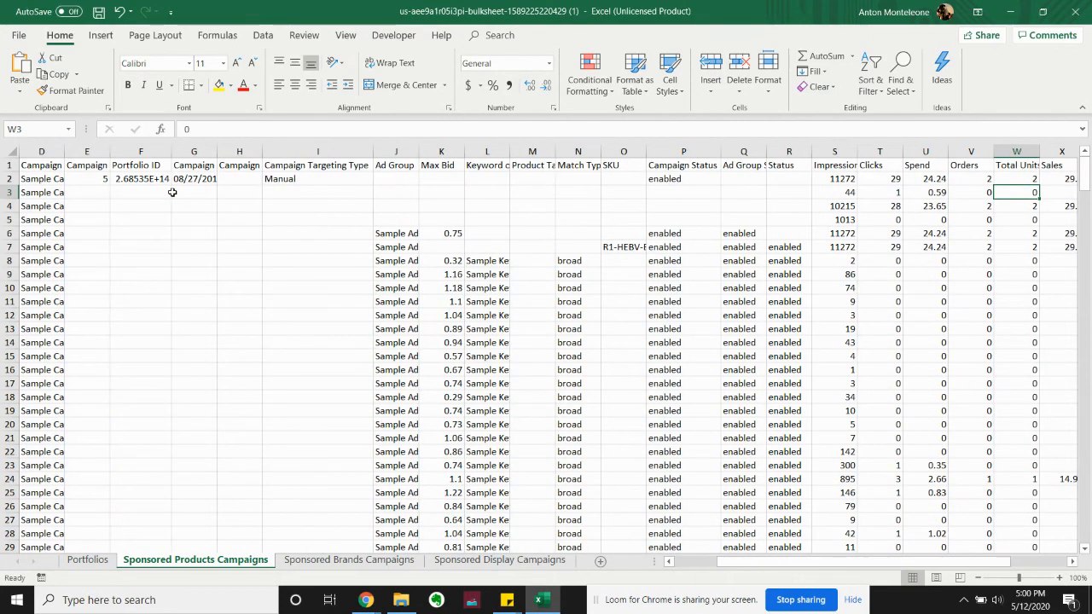
key("Right")
key("Right")
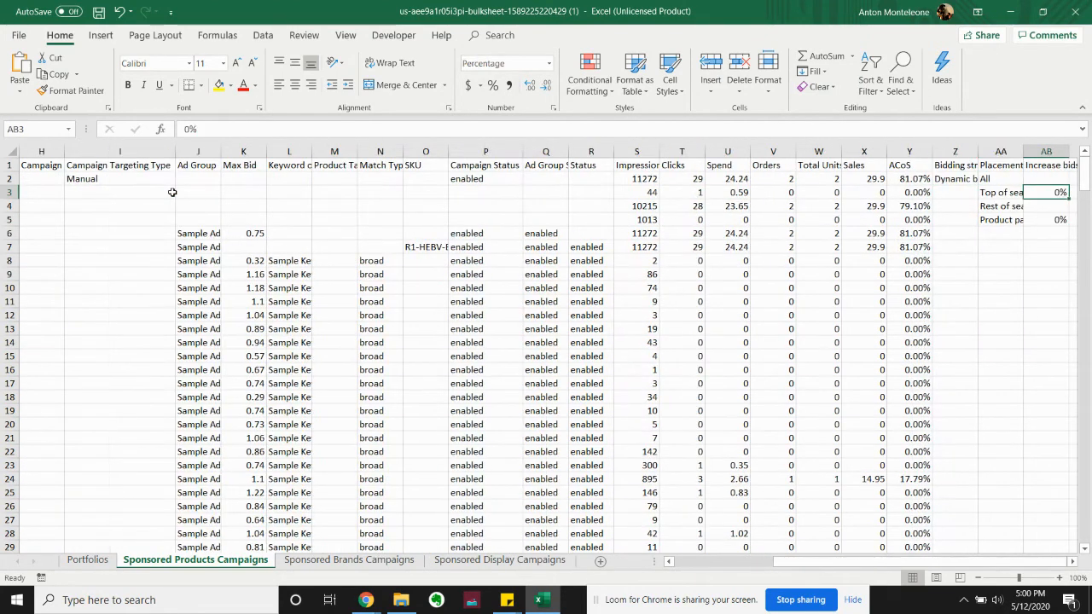
key("Left")
key("Down")
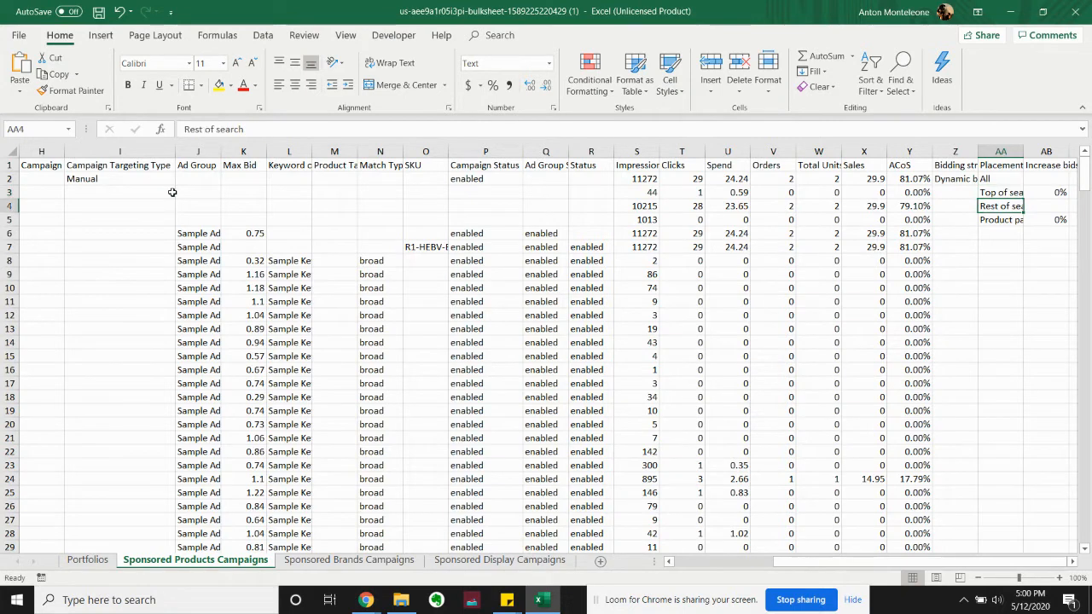
key("Down")
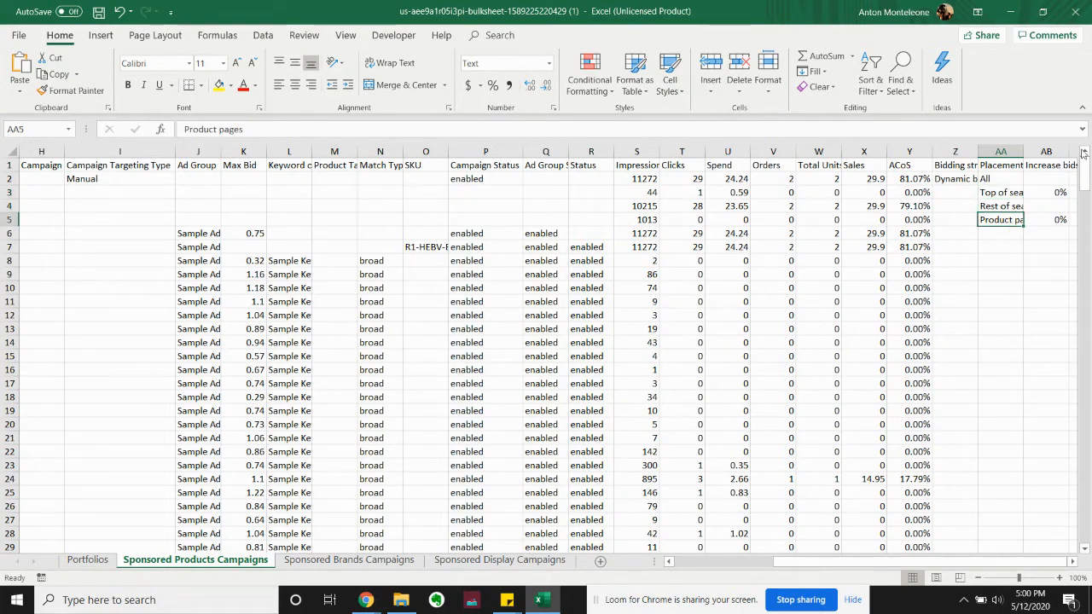
Auto-fit the Placement Type column and check the Increase bids by placement value for each placement
double_click(1022, 147)
key("Up")
key("Right")
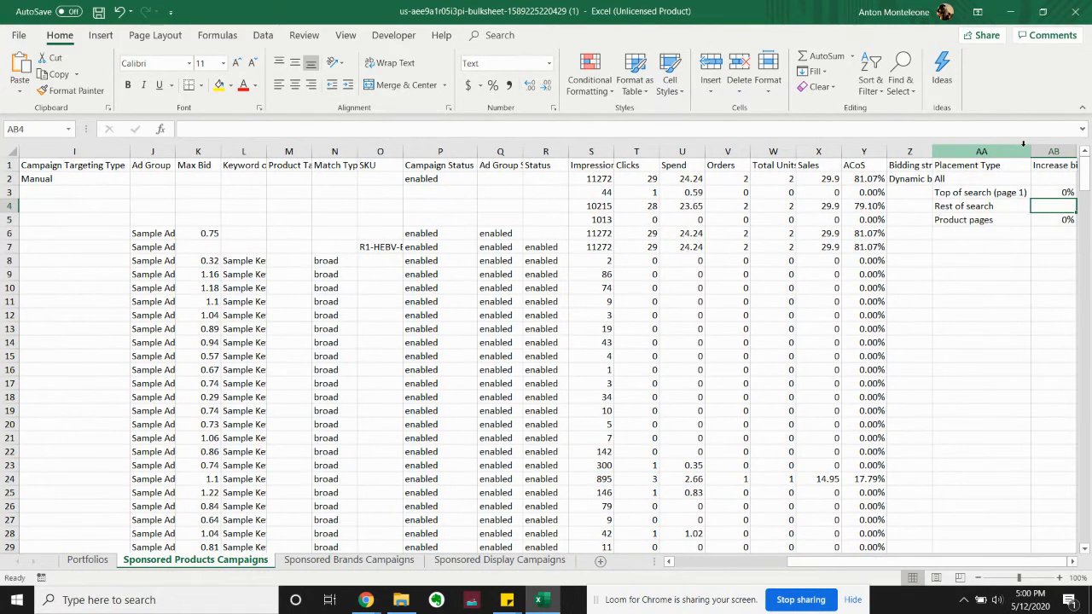
key("Left")
key("Up")
key("Right")
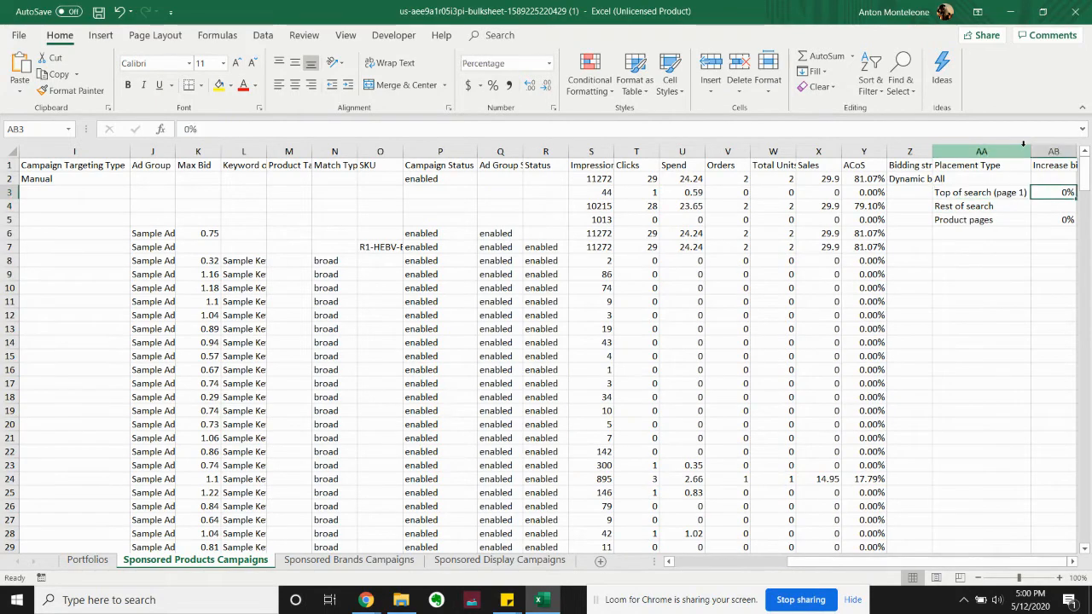
key("Right")
key("Left")
key("Up")
key("Up")
key("Down")
key("Down")
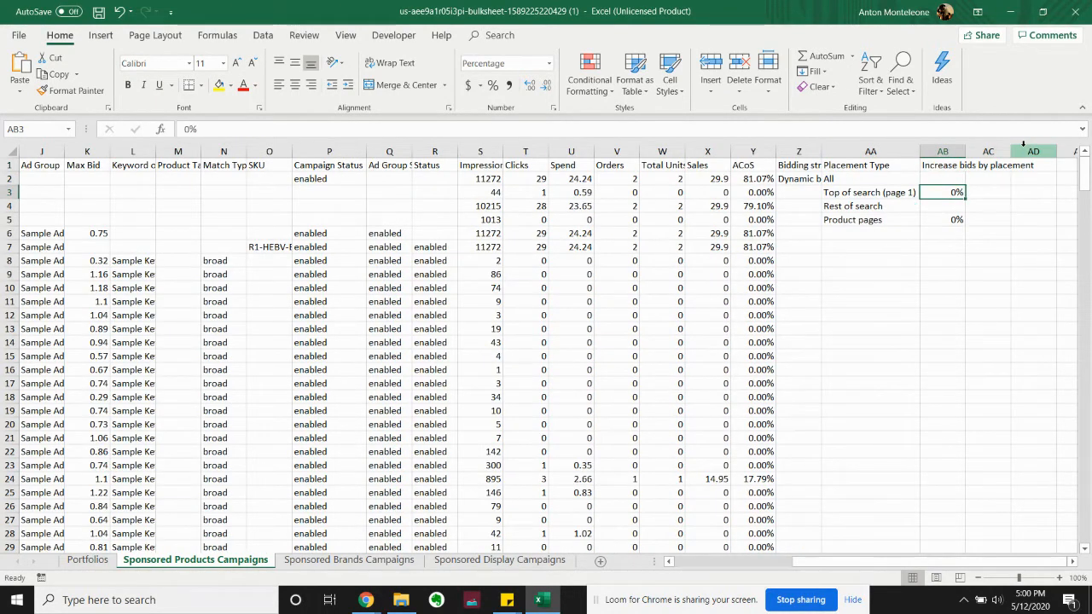
key("Down")
key("Down")
scroll(629, 182, "left", 5)
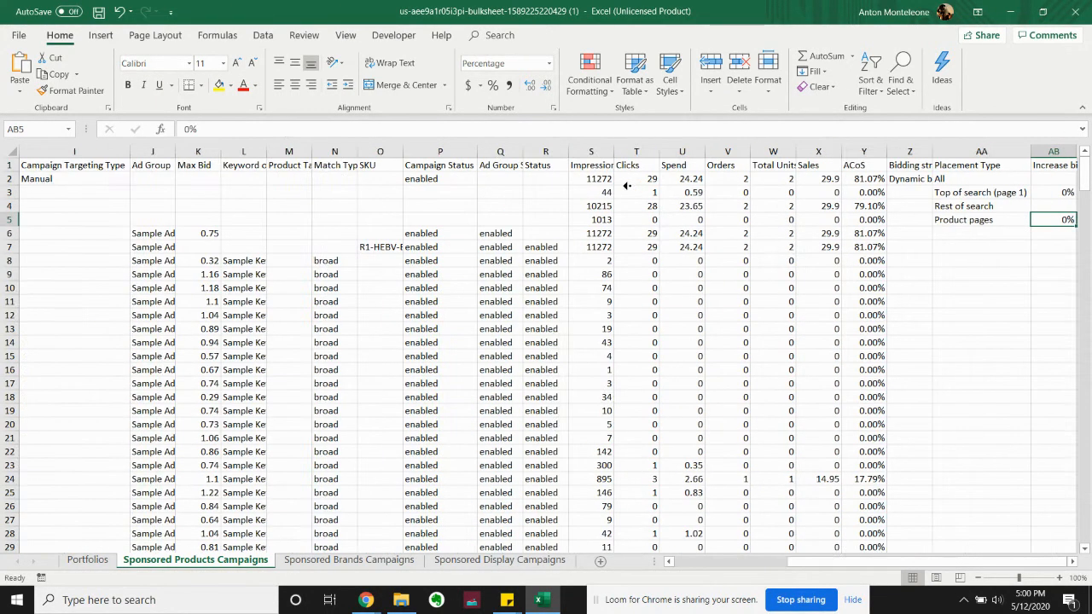
Examine the Ad Group row's ad group name and max bid
left_click(170, 233)
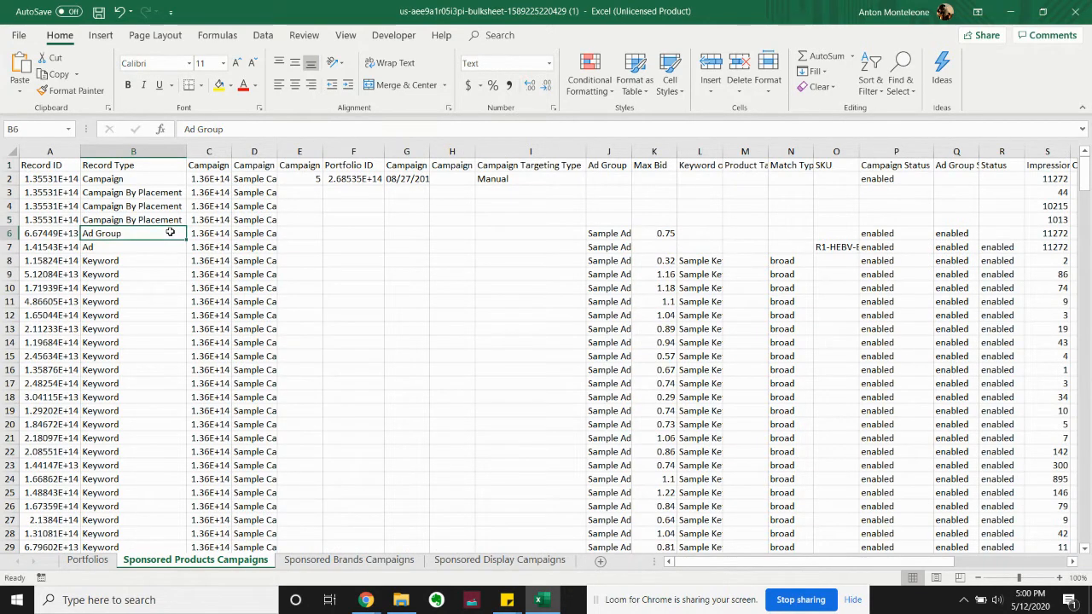
key("Right")
key("Right")
key("Right")
key("Right")
key("Right")
key("Right")
key("Right")
key("Right")
key("Right")
key("Left")
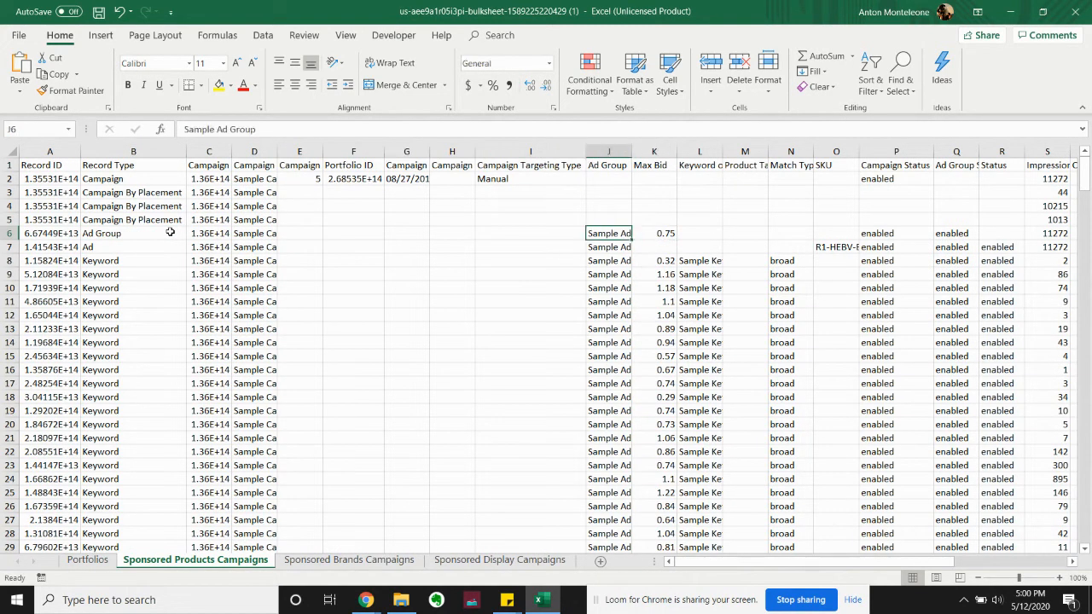
key("Right")
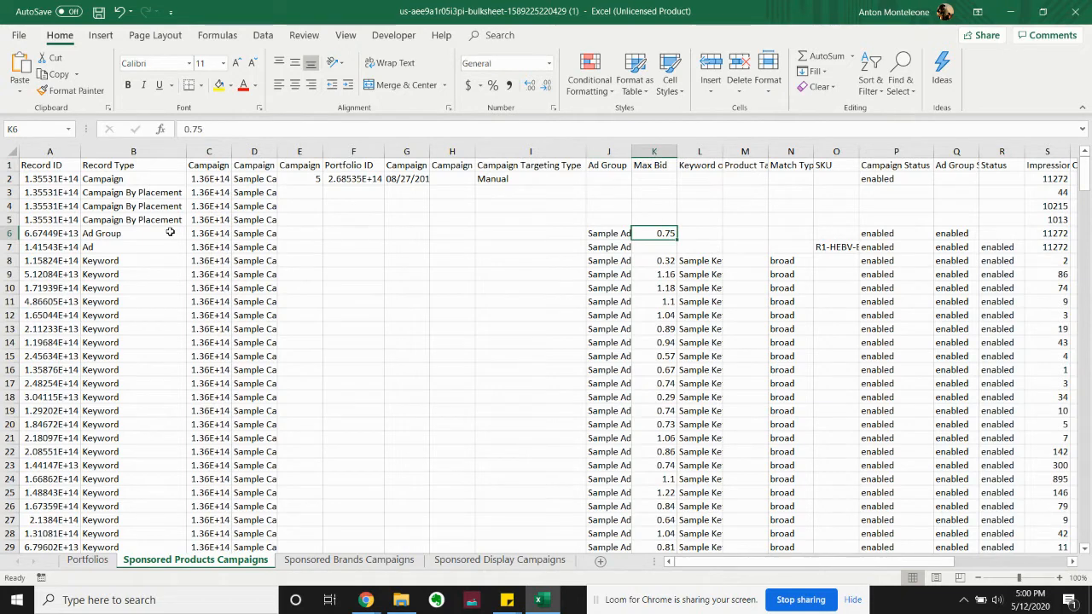
Examine the Ad row across to its SKU and Campaign Status
key("Left")
key("Left")
key("Left")
key("Left")
key("Left")
key("Left")
key("Left")
key("Left")
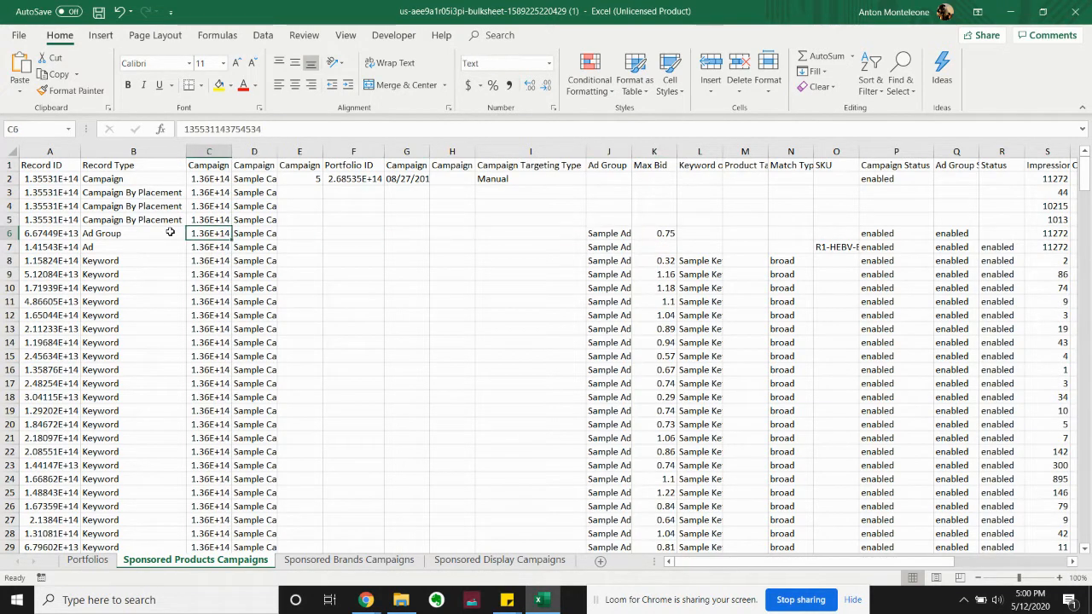
key("Left")
key("Down")
key("Right")
key("Right")
key("Right")
key("Right")
key("Right")
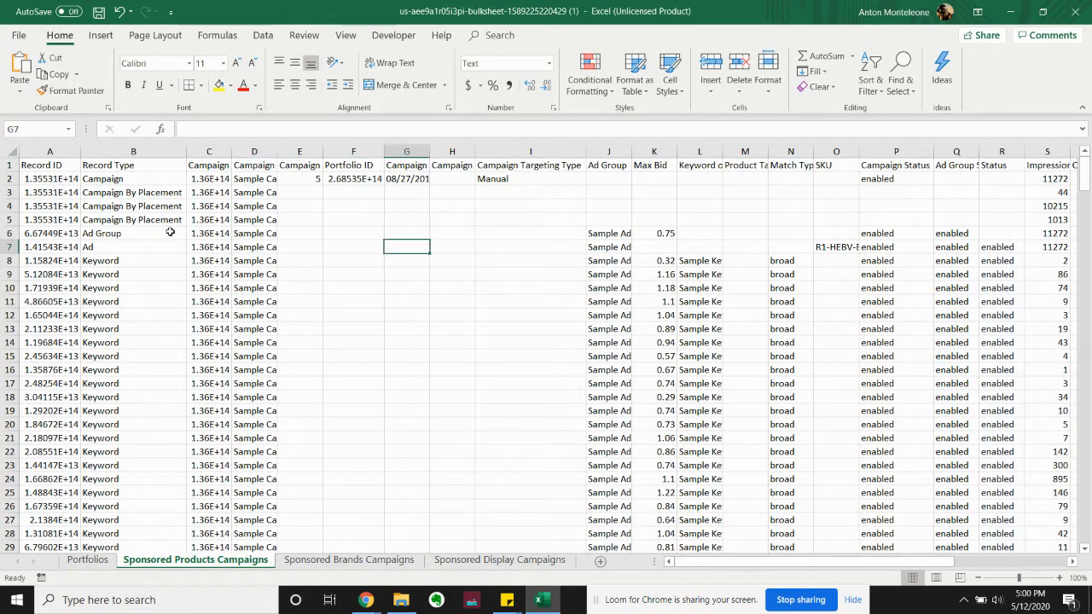
key("Right")
key("Right")
key("Right")
key("Right")
key("Right")
key("Right")
key("Right")
key("Right")
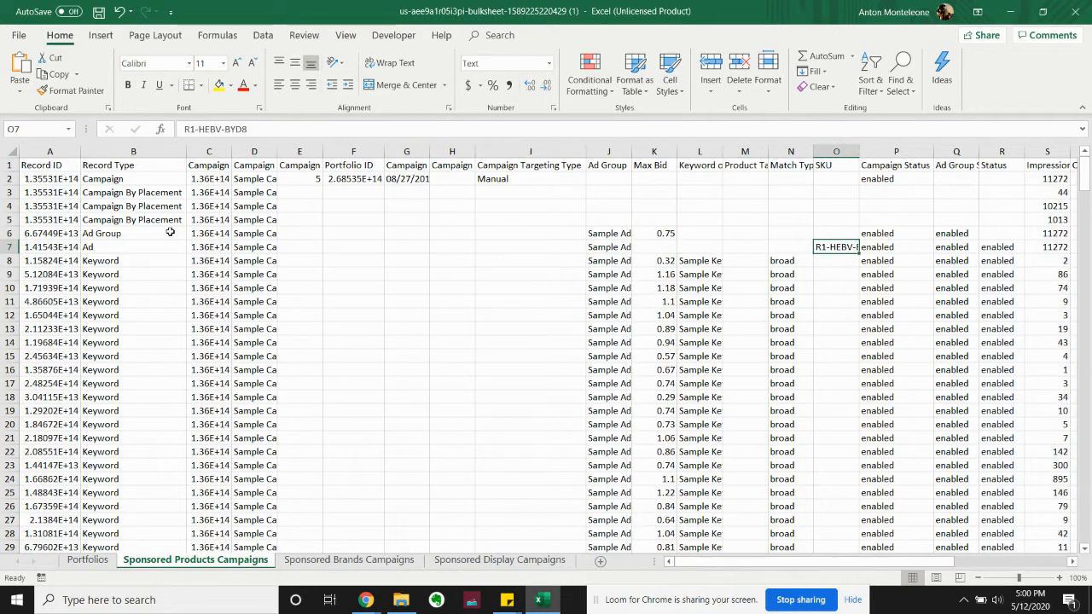
key("Right")
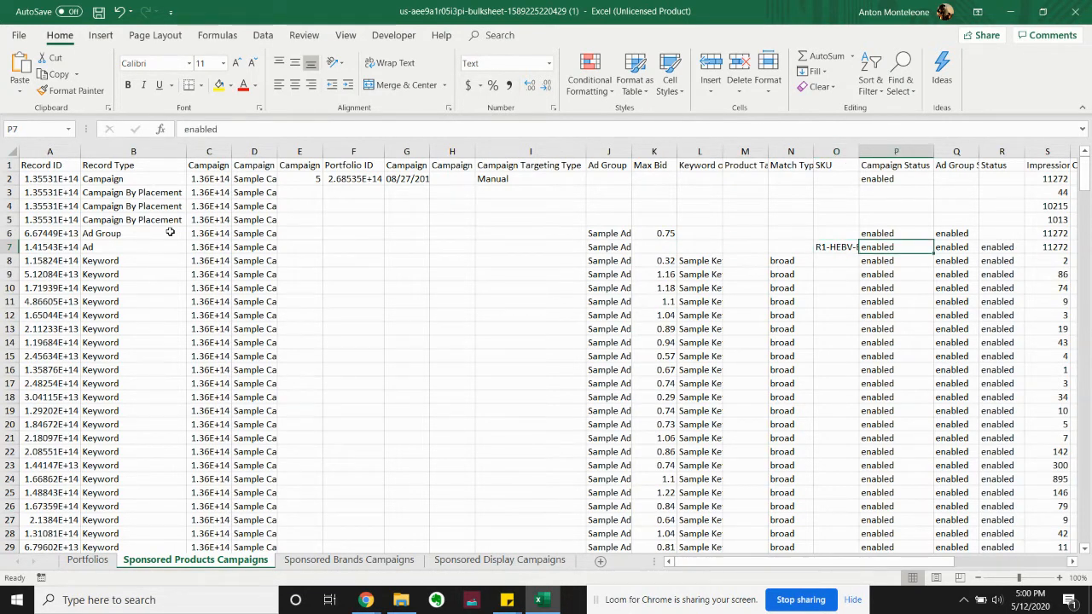
Look at the first Keyword rows in the Record Type column
key("Left")
key("Left")
key("Left")
key("Left")
key("Left")
key("Left")
key("Left")
key("Left")
key("Left")
key("Left")
key("Left")
key("Left")
key("Left")
key("Down")
key("Down")
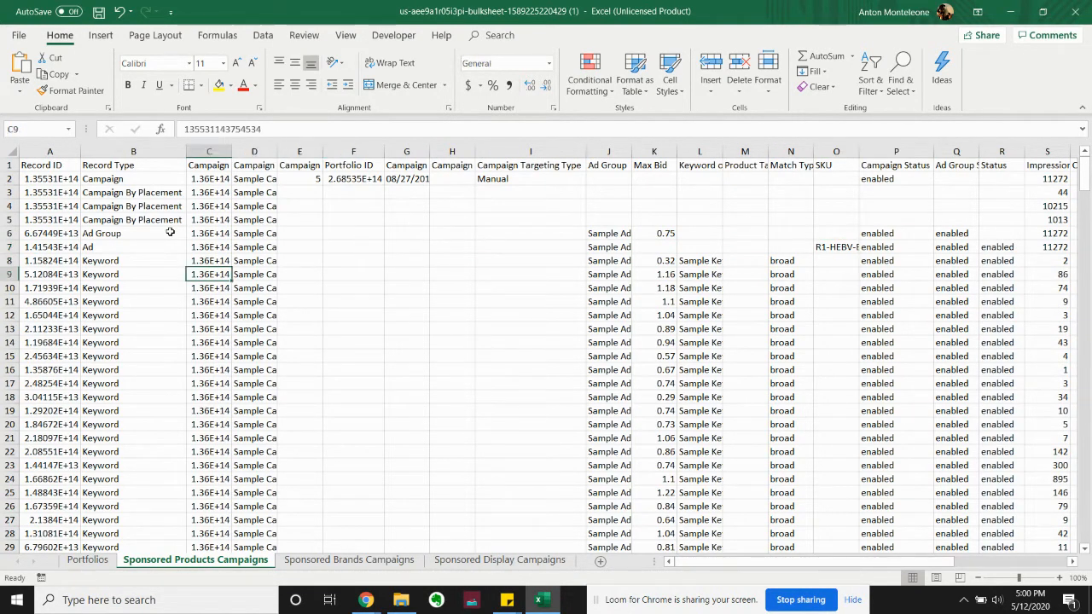
key("Left")
key("Up")
key("Down")
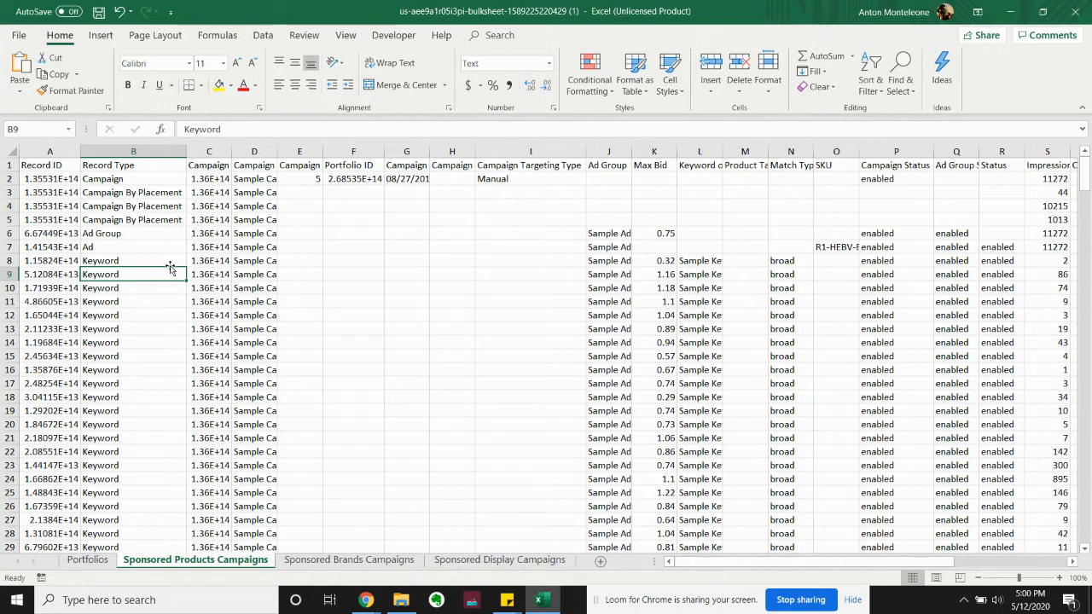
Turn on filtering for the header row of the Sponsored Products Campaigns sheet
left_click(10, 164)
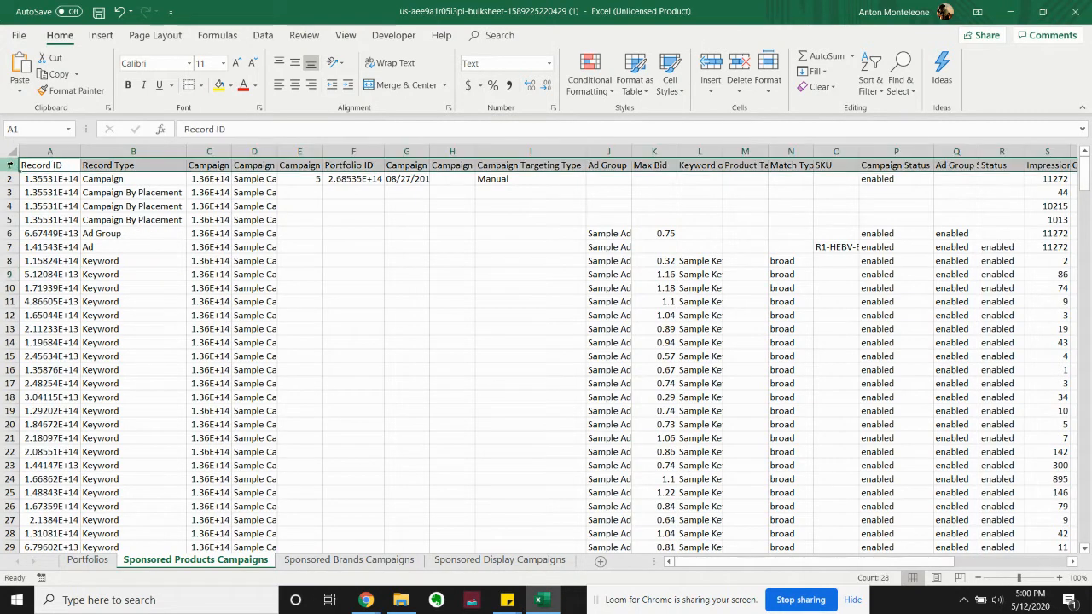
left_click(871, 81)
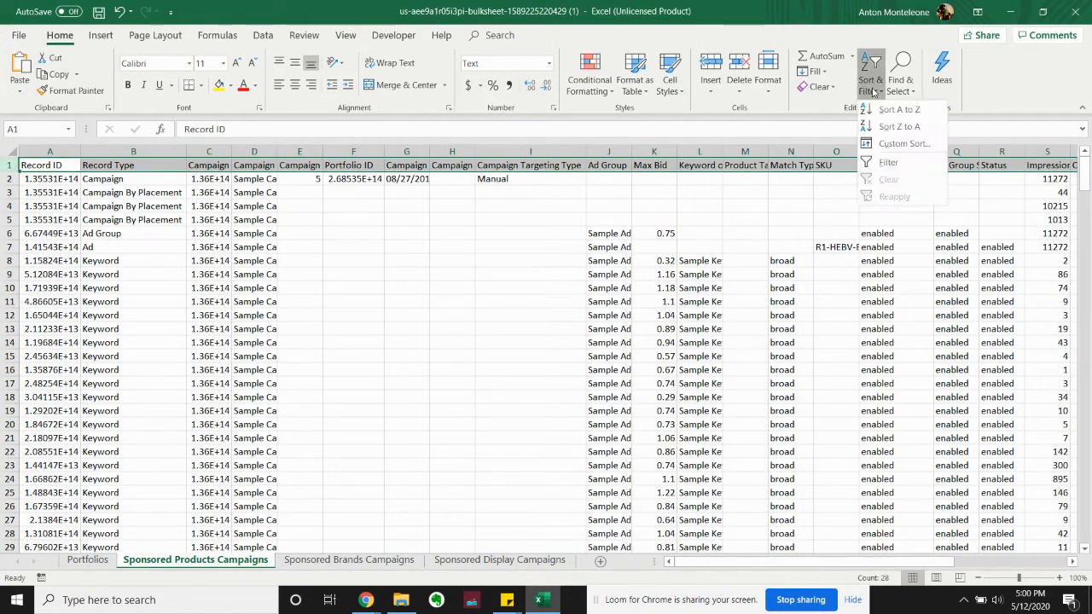
left_click(887, 162)
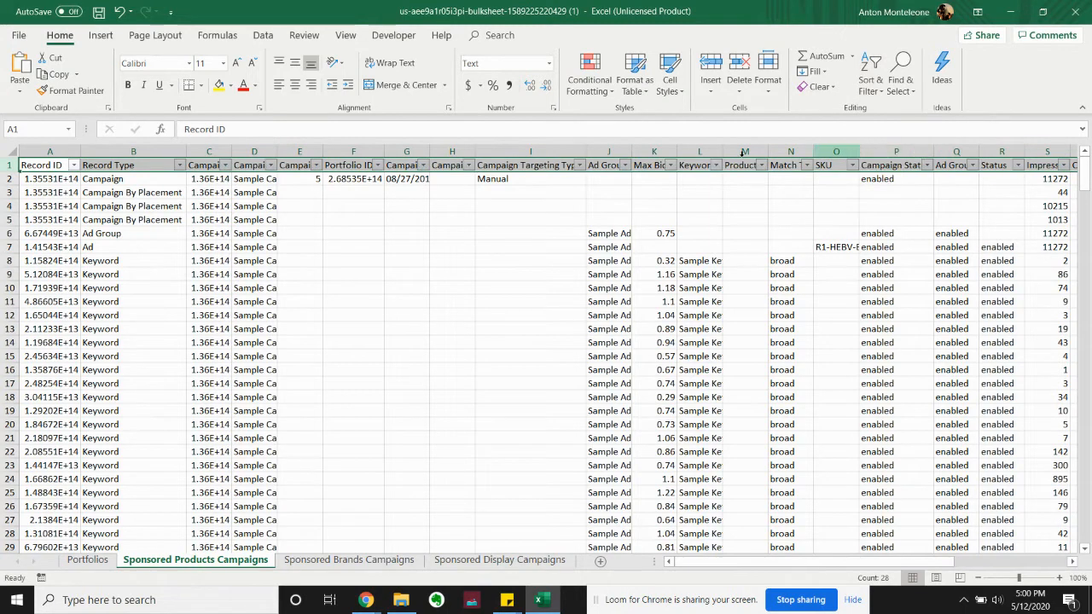
Filter Record Type to Keyword and Product Targeting, excluding Ad, Ad Group, Campaign and Campaign By Placement
left_click(181, 166)
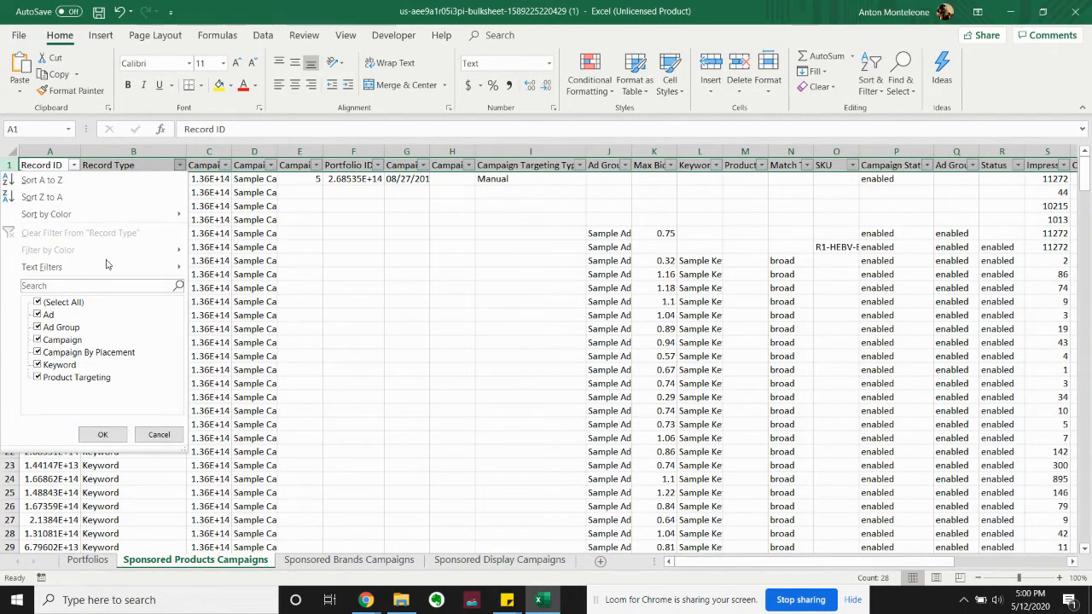
left_click(53, 315)
left_click(59, 327)
left_click(62, 340)
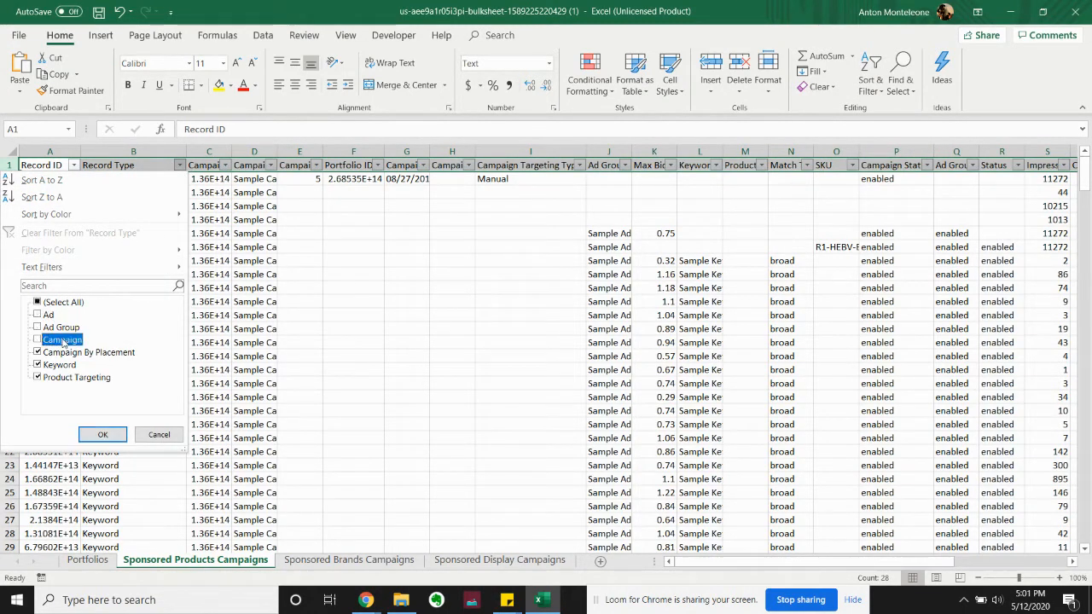
left_click(66, 353)
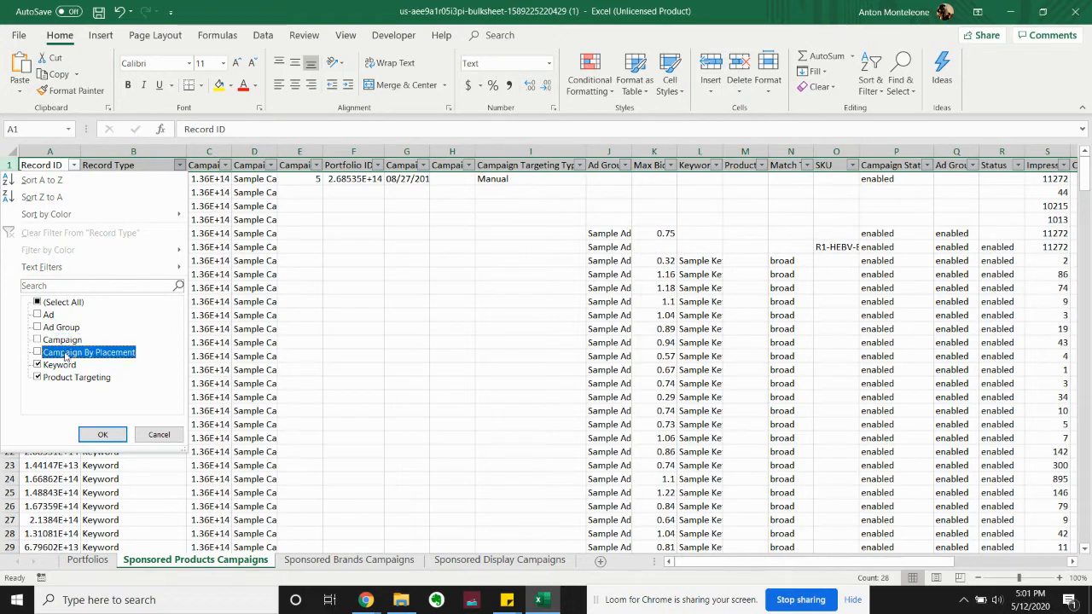
left_click(103, 436)
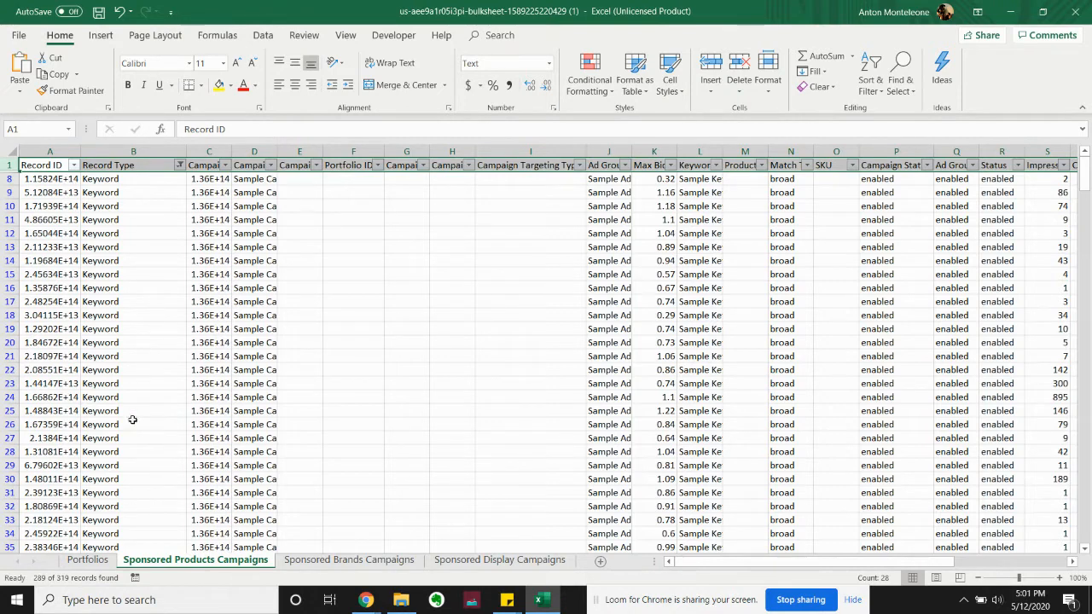
Check the headers from Ad Group to Match Type and auto-fit the Match Type column
left_click(199, 262)
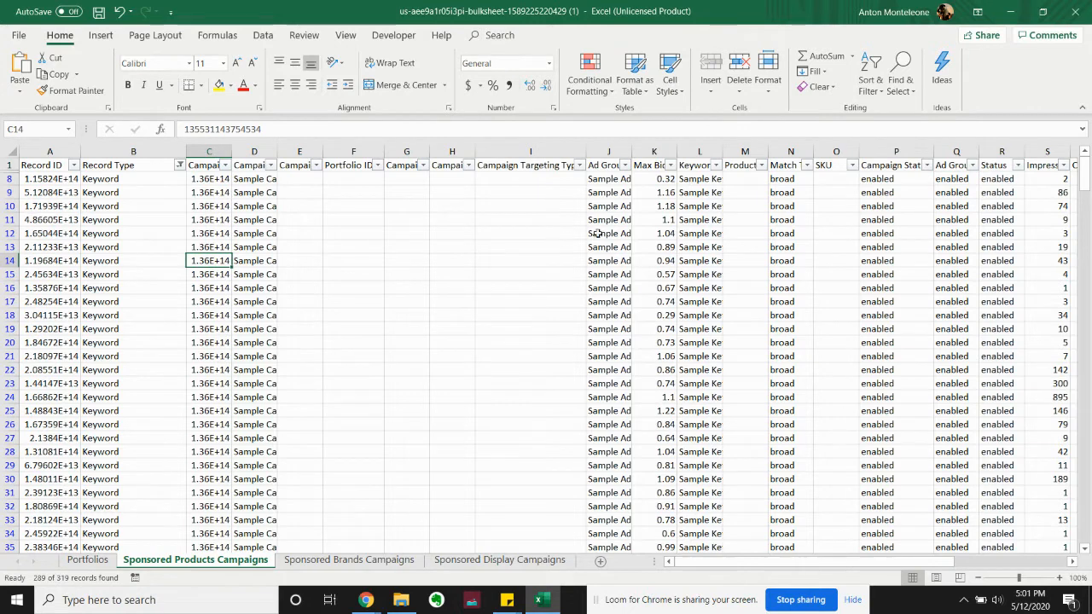
left_click(604, 166)
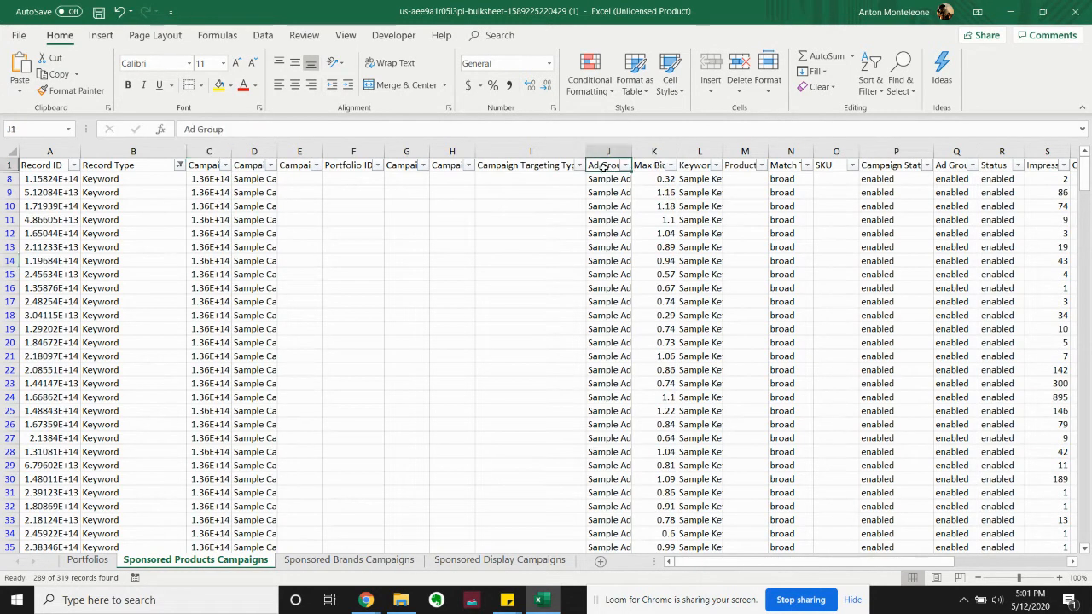
key("Right")
key("Right")
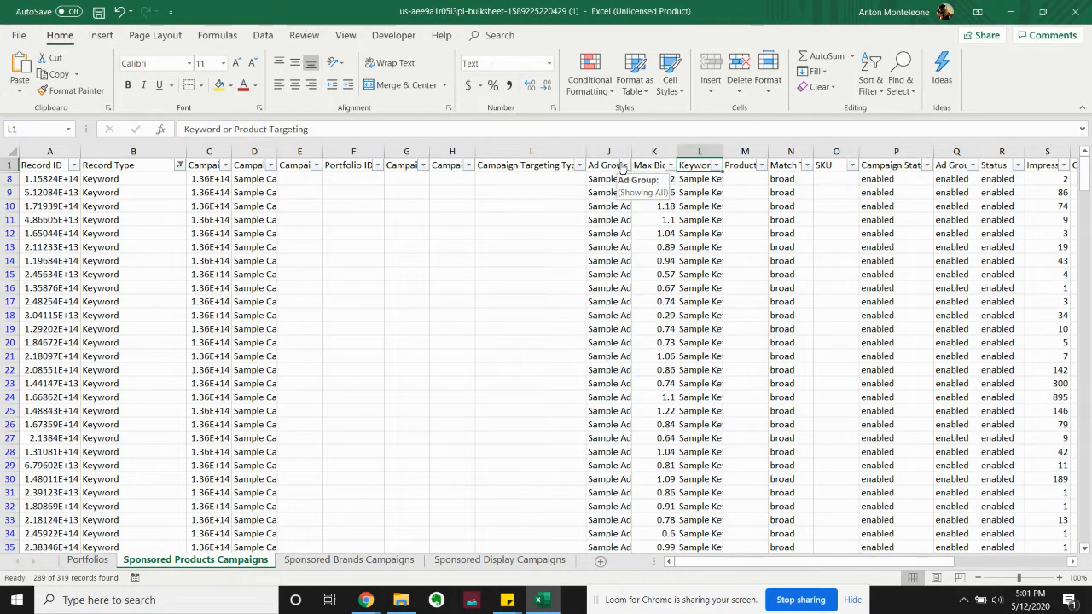
key("Right")
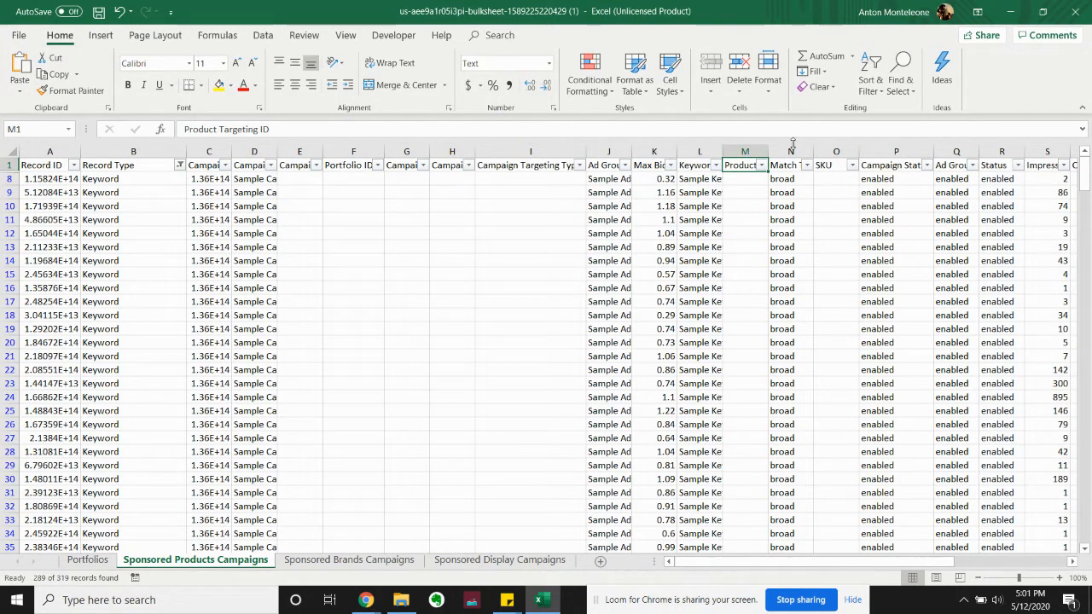
key("Right")
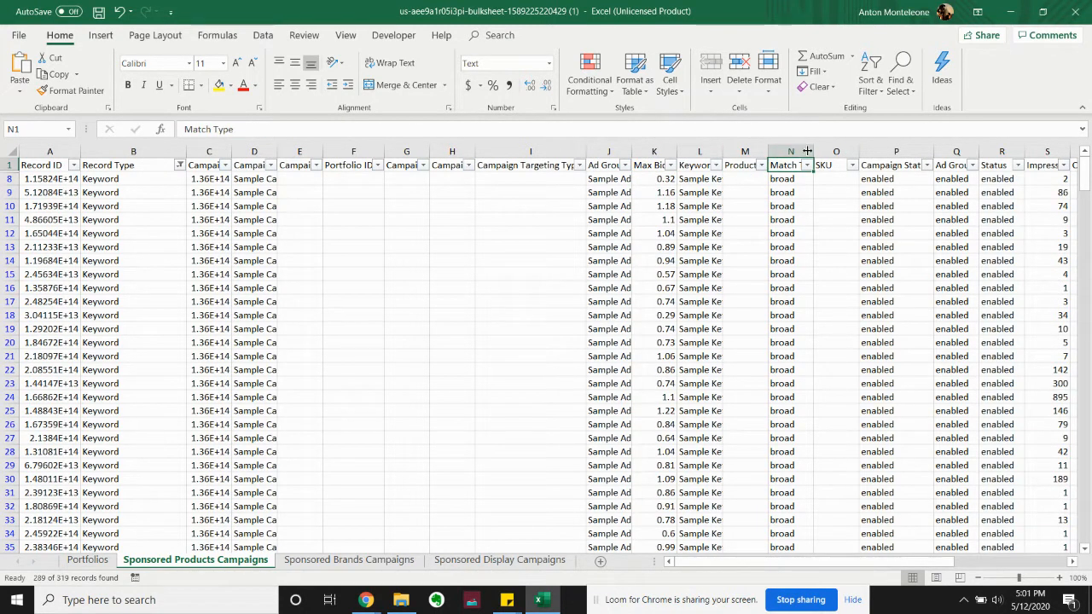
double_click(813, 152)
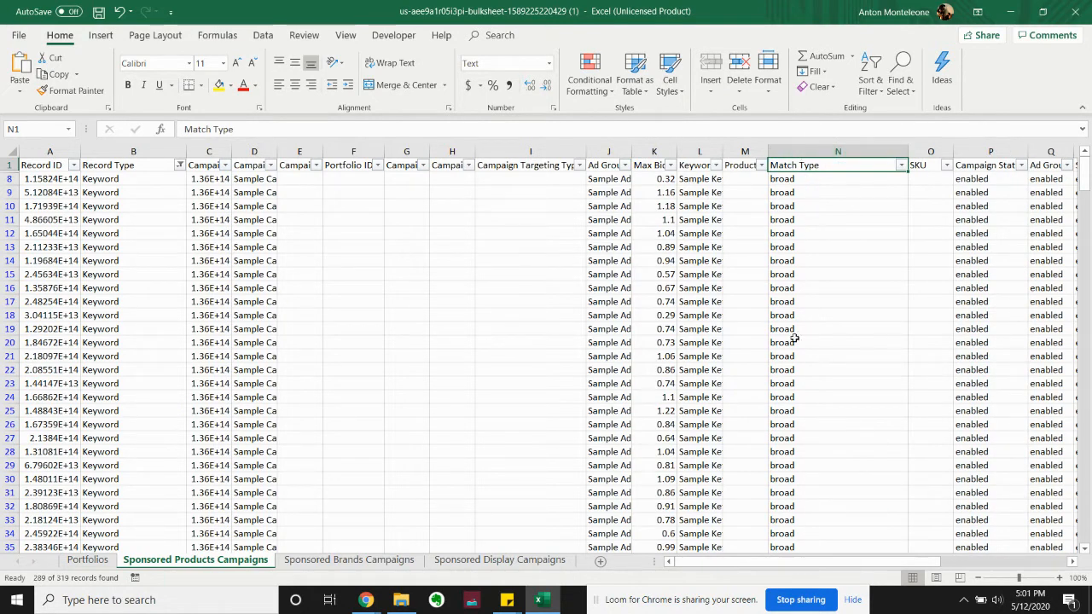
Examine the Match Type values of all filtered keyword and product targeting rows, then return to the first rows
scroll(821, 331, "down", 20)
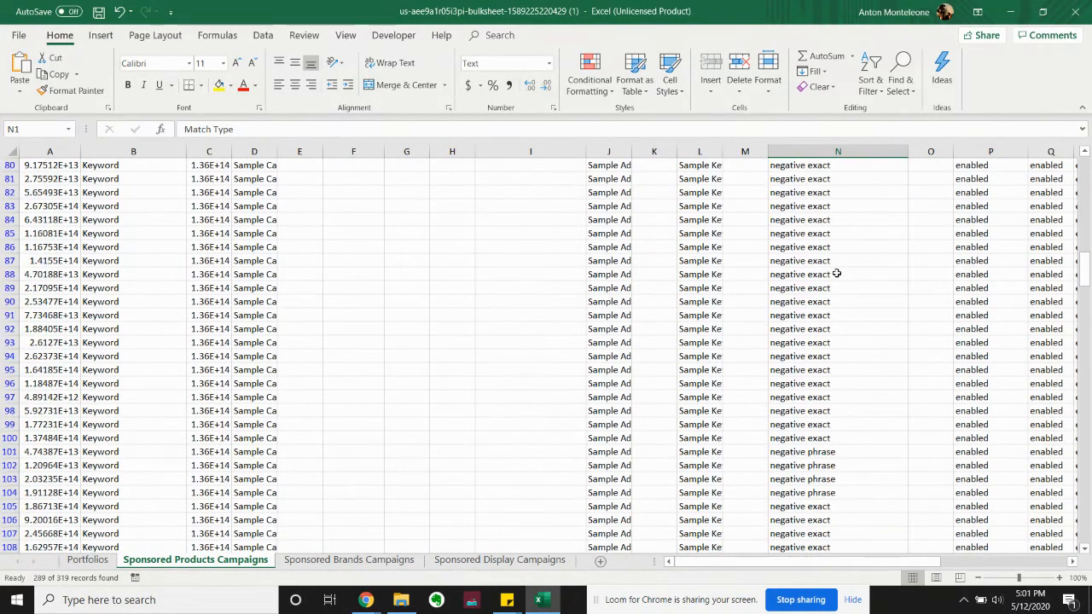
scroll(798, 242, "up", 4)
left_click(821, 233)
left_click(823, 369)
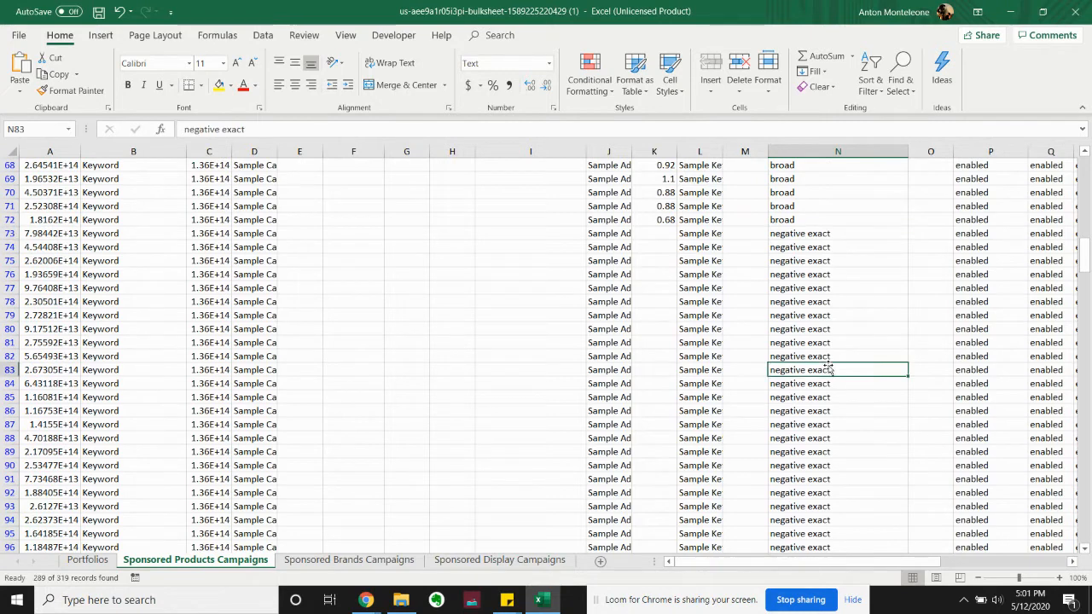
scroll(819, 376, "down", 6)
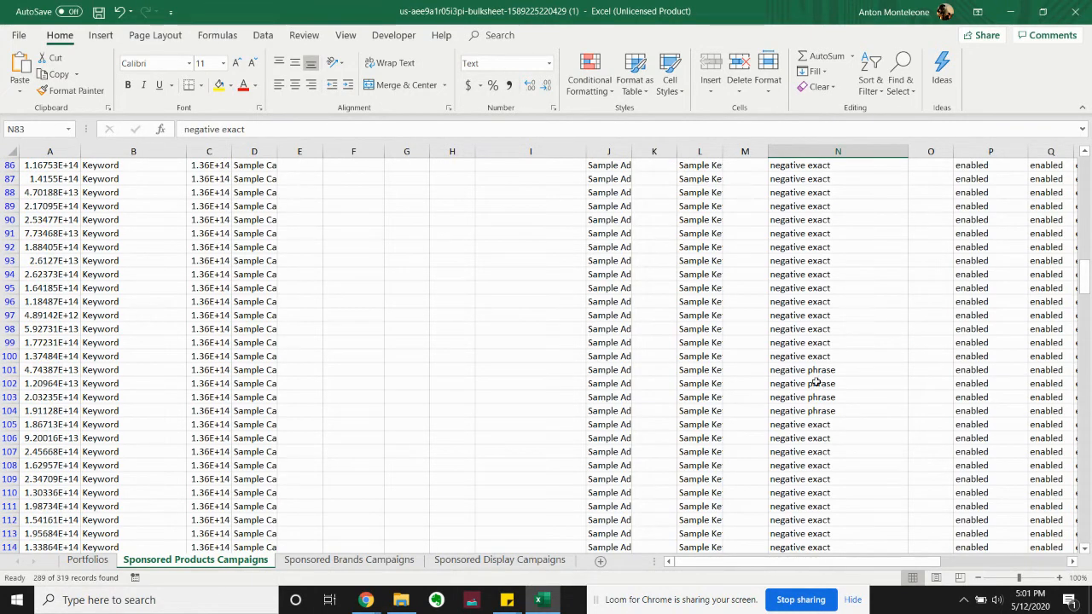
scroll(827, 382, "down", 10)
scroll(816, 380, "down", 15)
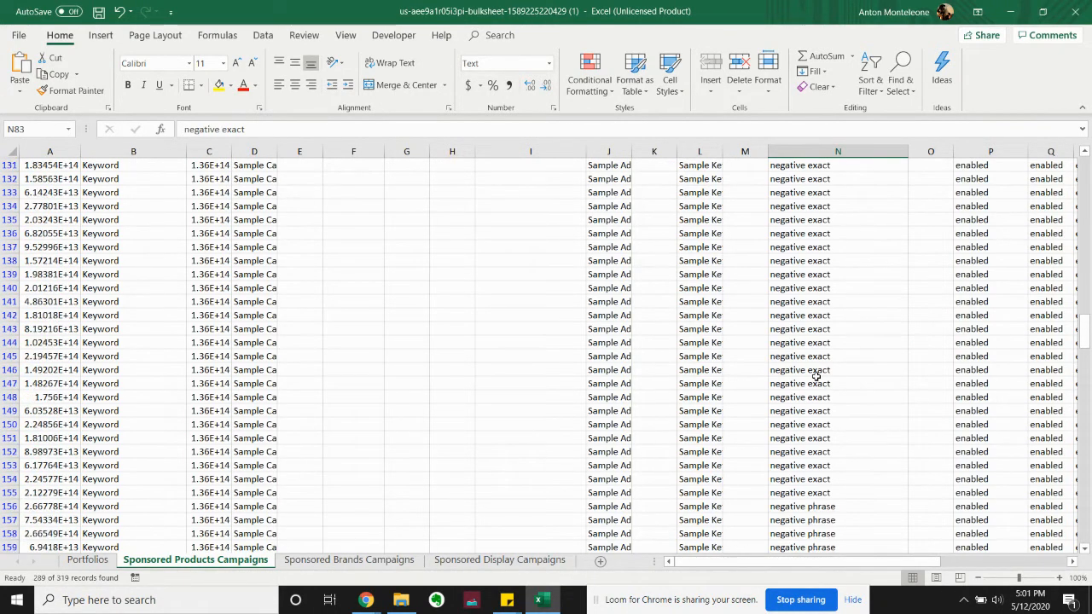
scroll(816, 373, "down", 2)
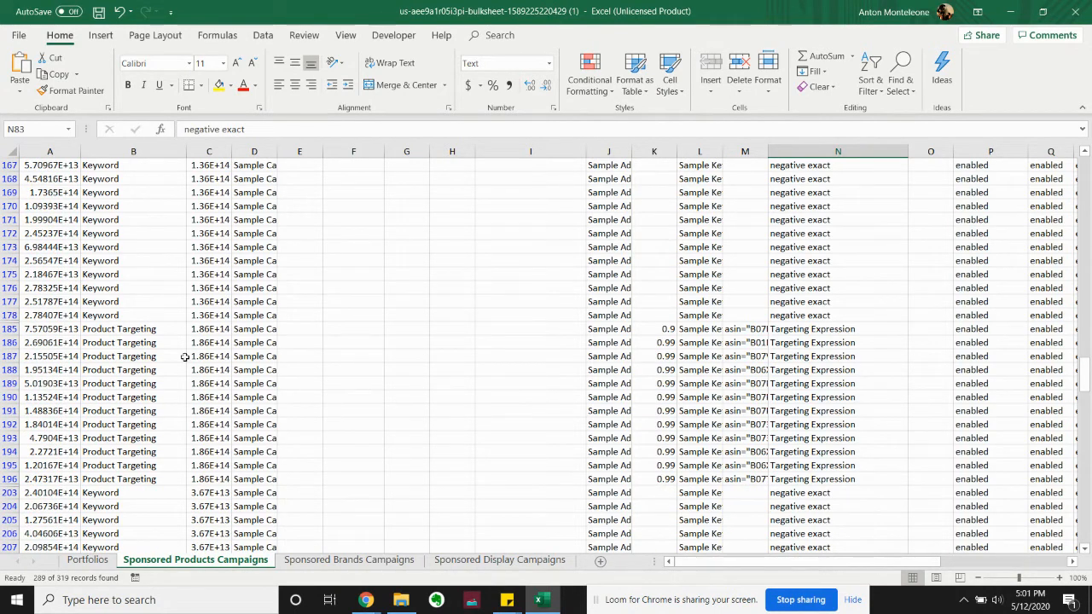
scroll(775, 403, "down", 12)
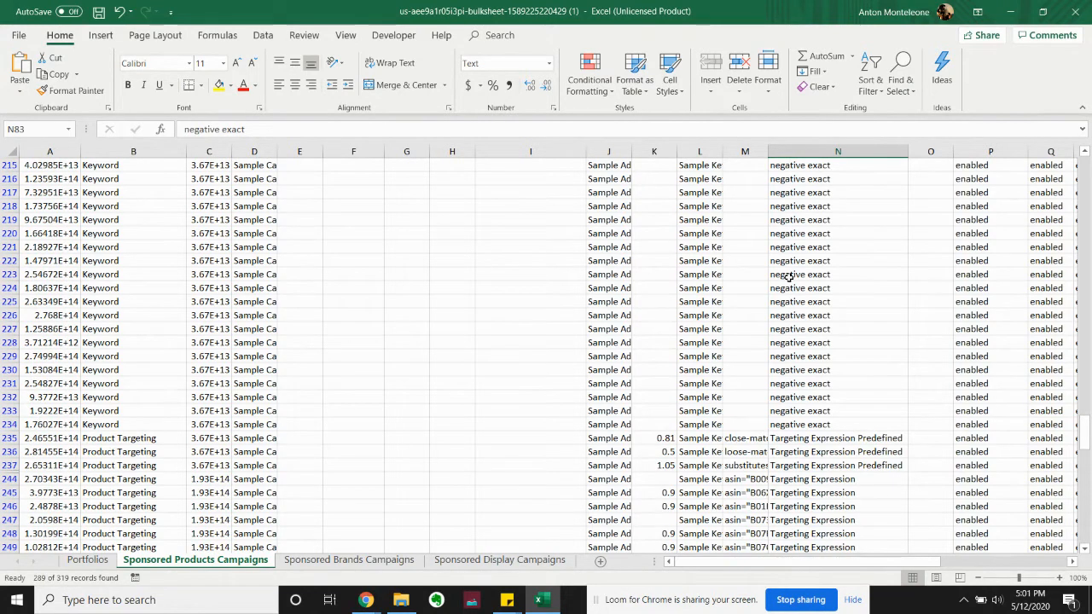
scroll(793, 305, "down", 3)
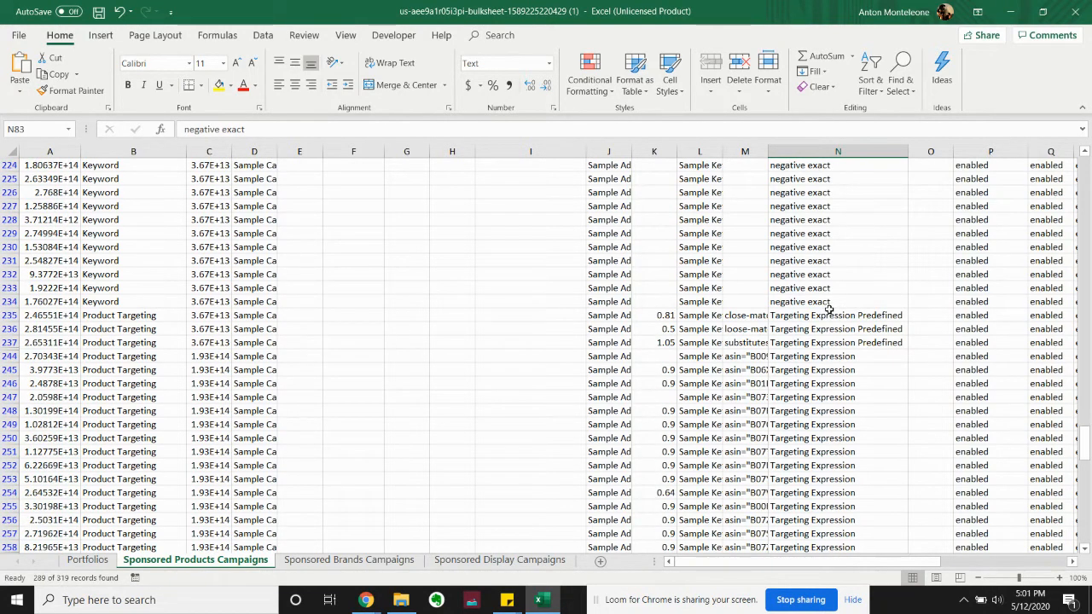
scroll(828, 309, "down", 1)
scroll(819, 320, "down", 2)
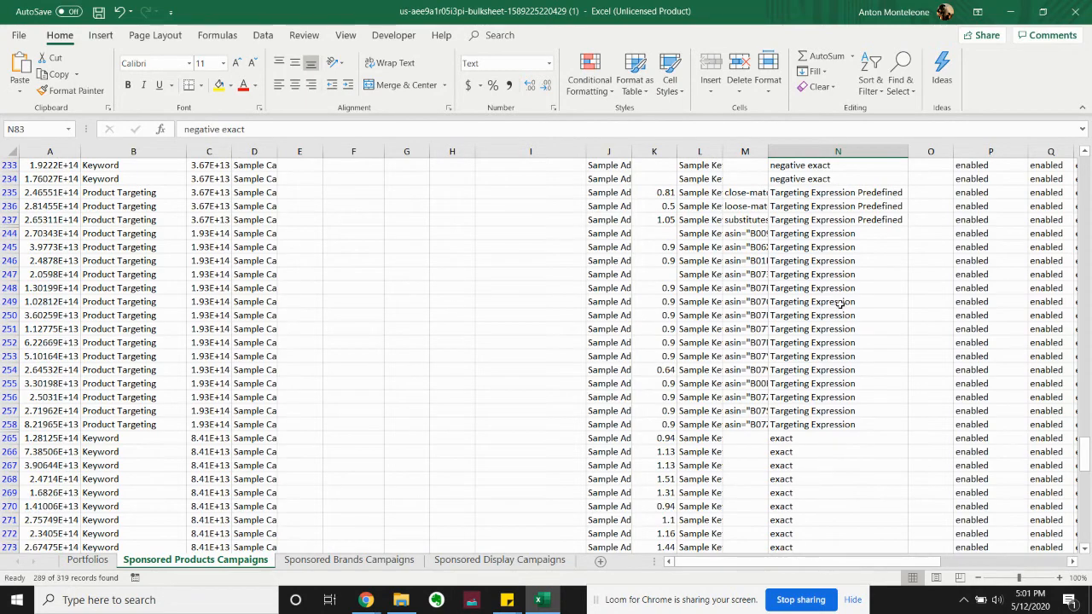
scroll(800, 335, "down", 9)
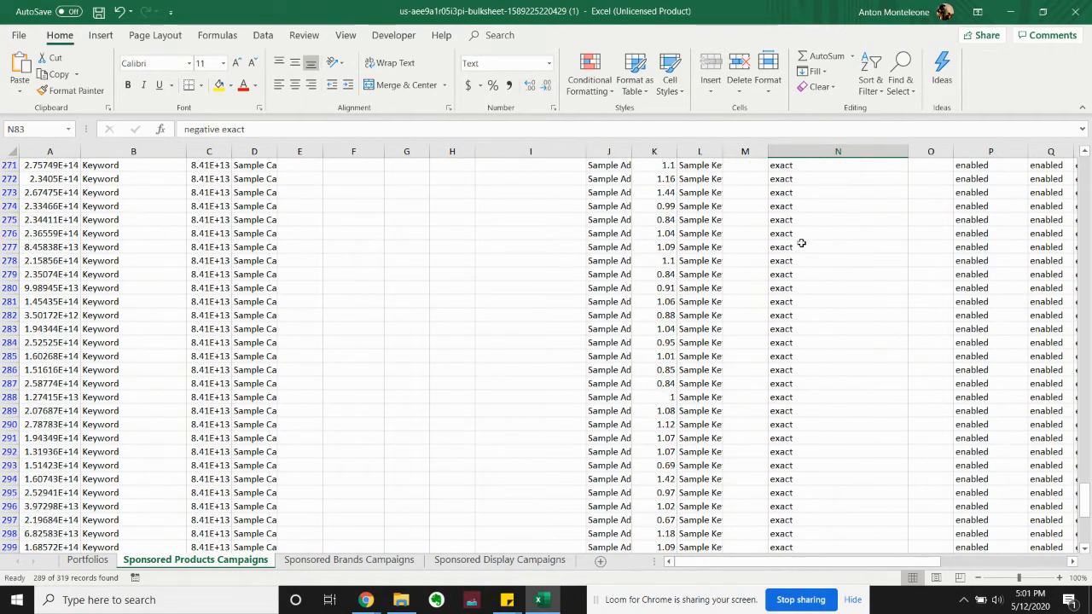
scroll(879, 426, "down", 3)
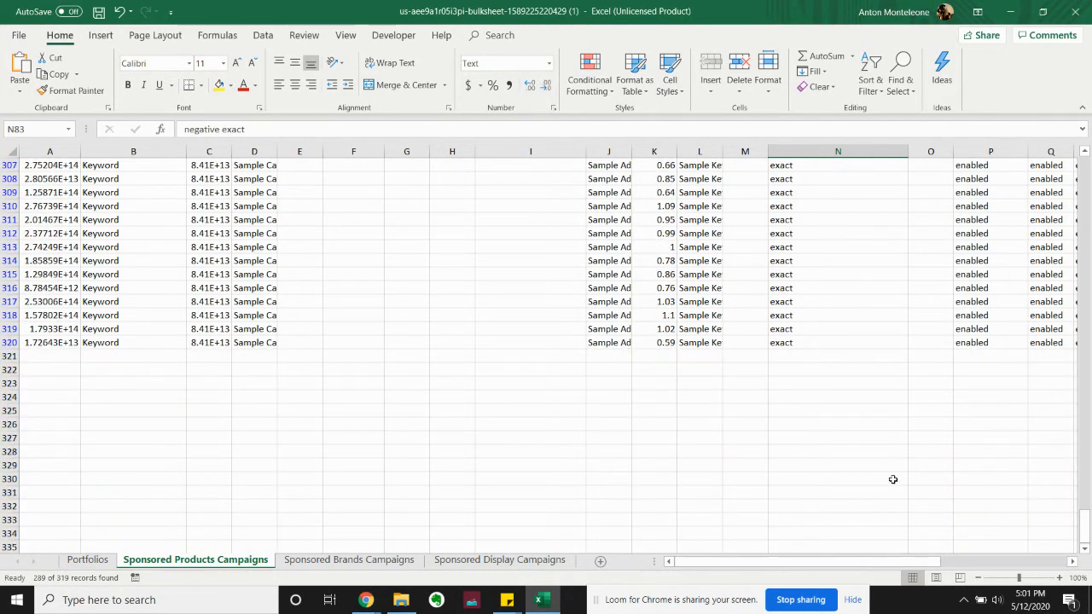
key("ctrl+Home")
left_click(849, 208)
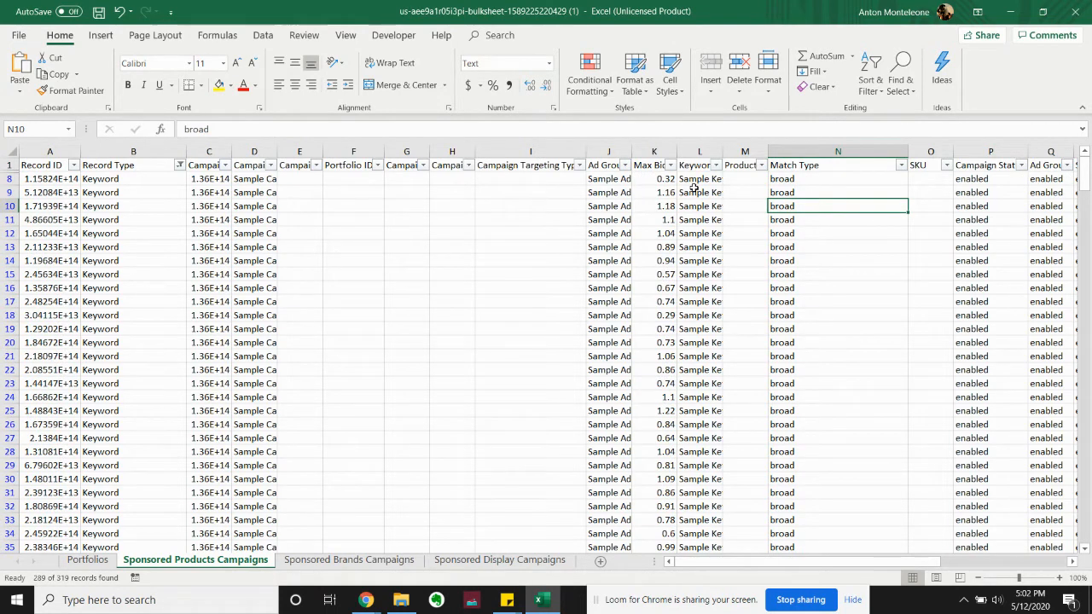
Widen the Max Bid column to fit its header and insert an empty column between it and Keyword or Product Targeting
left_click_drag(680, 153, 680, 152)
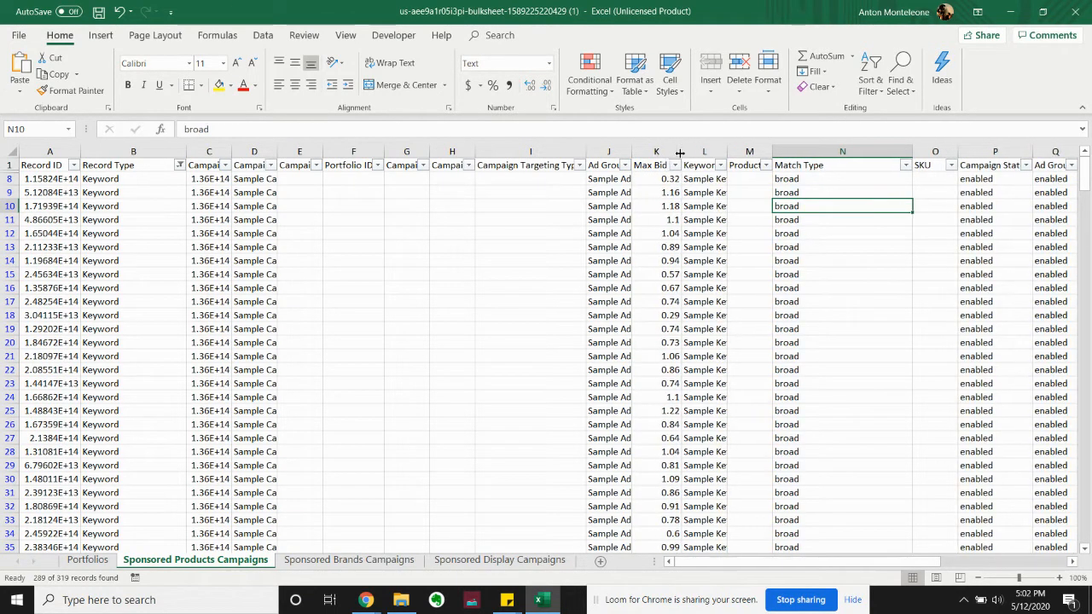
right_click(696, 153)
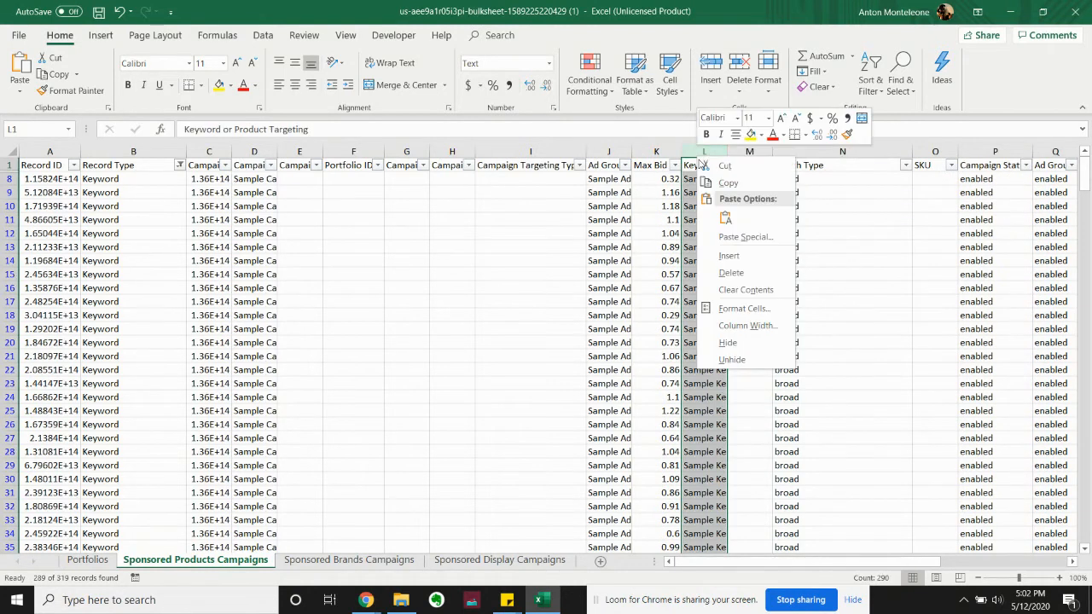
left_click(727, 251)
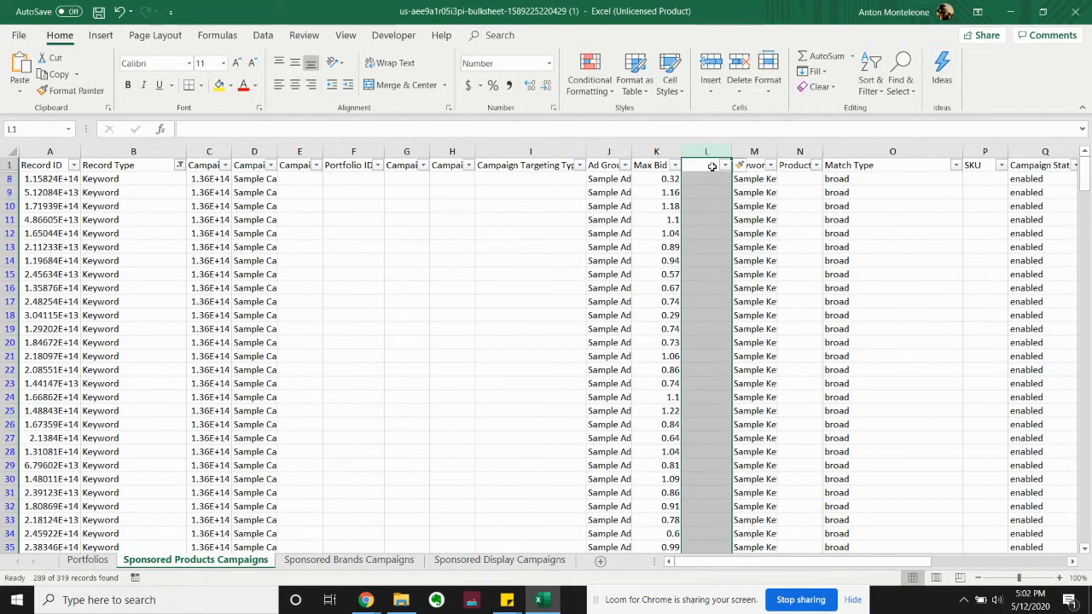
Title the empty column L with the header "Max Bid"
left_click(701, 162)
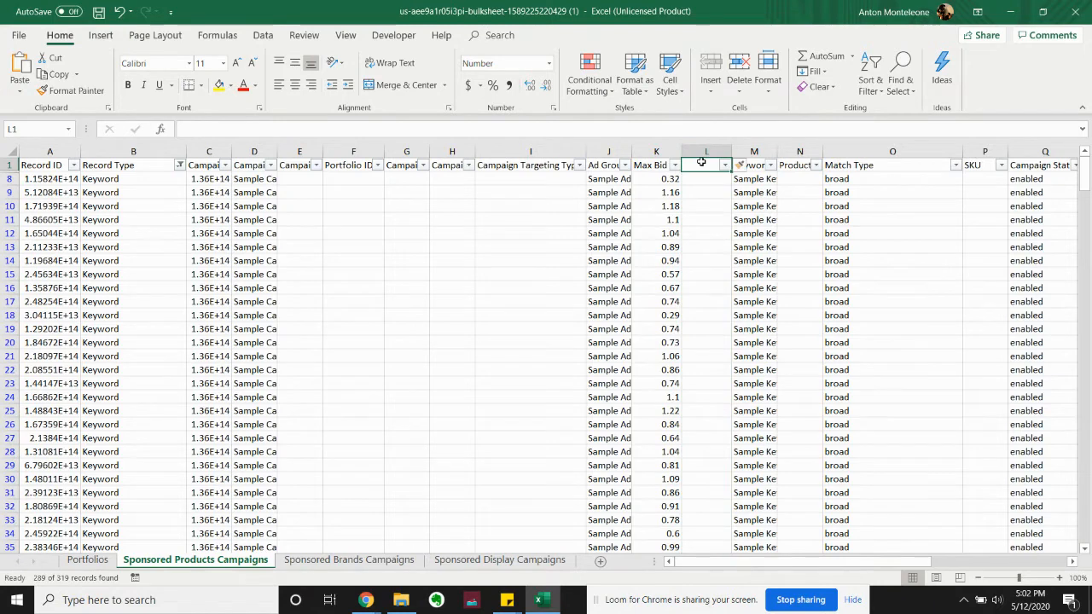
type("Max Bid")
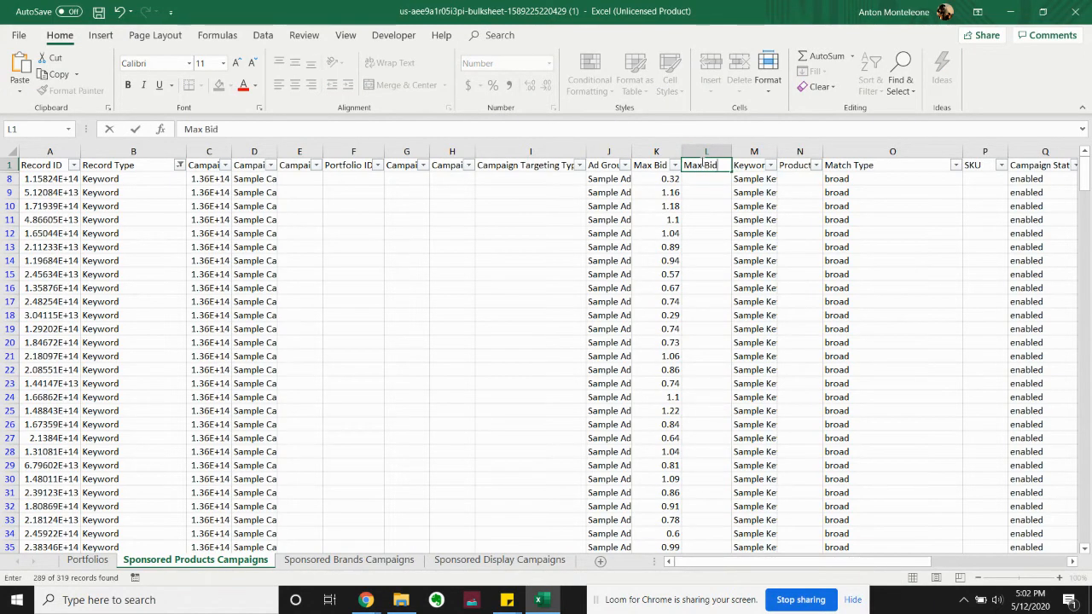
key("Return")
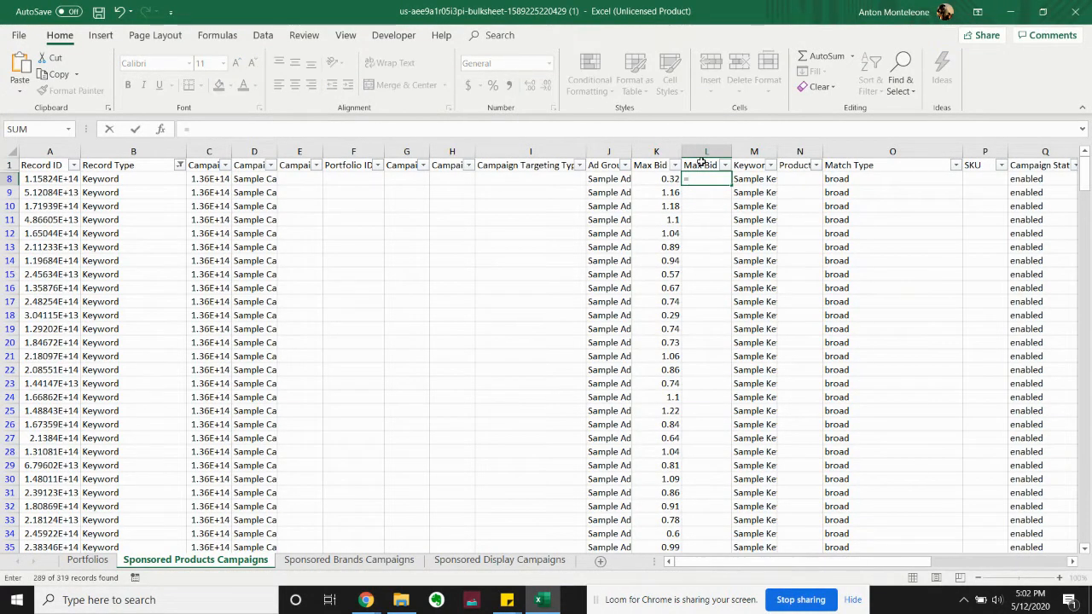
Enter the formula =K8*1.1 in cell L8 and fill it down to row 22
key("Left")
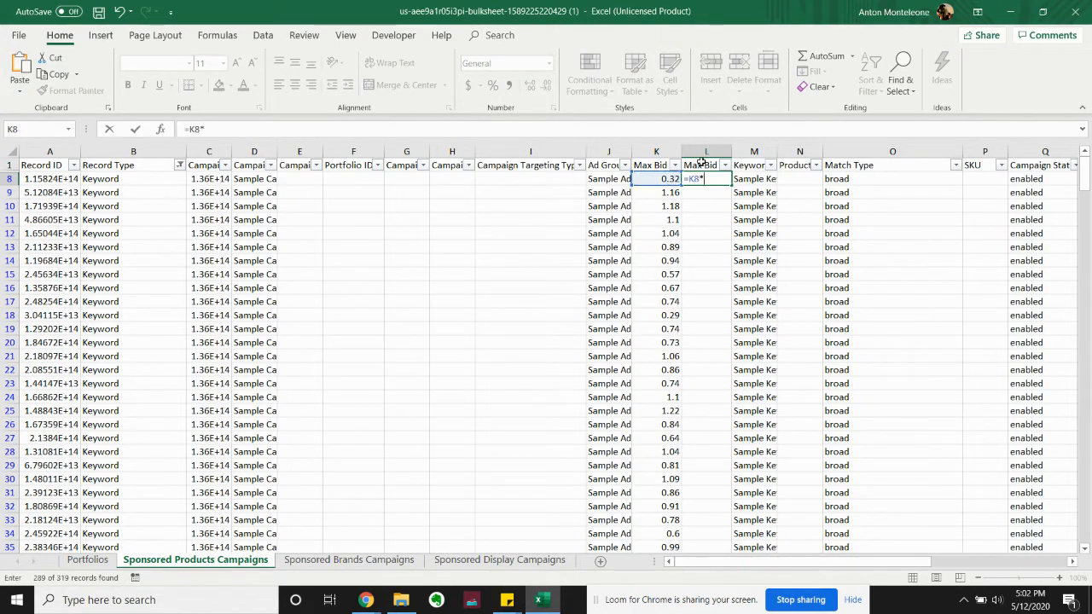
type("1.1")
key("ctrl+Return")
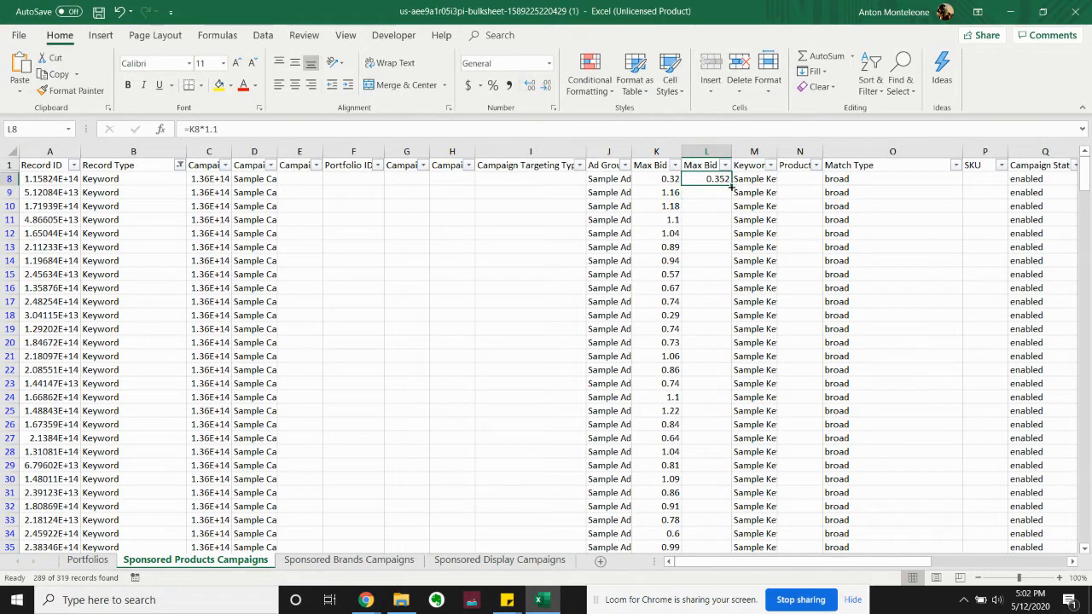
left_click_drag(731, 185, 739, 372)
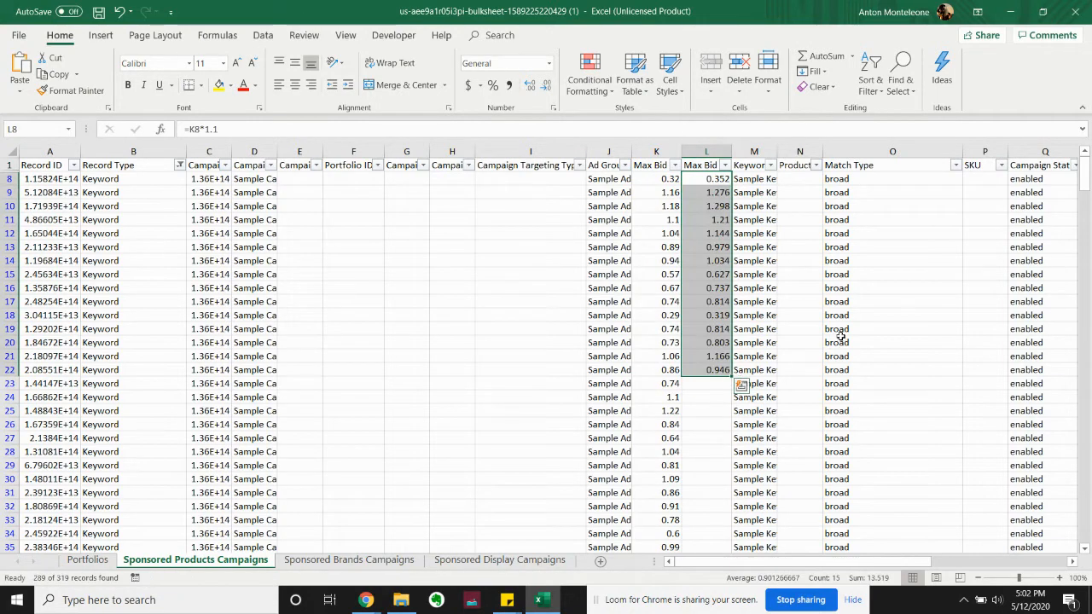
key("Down")
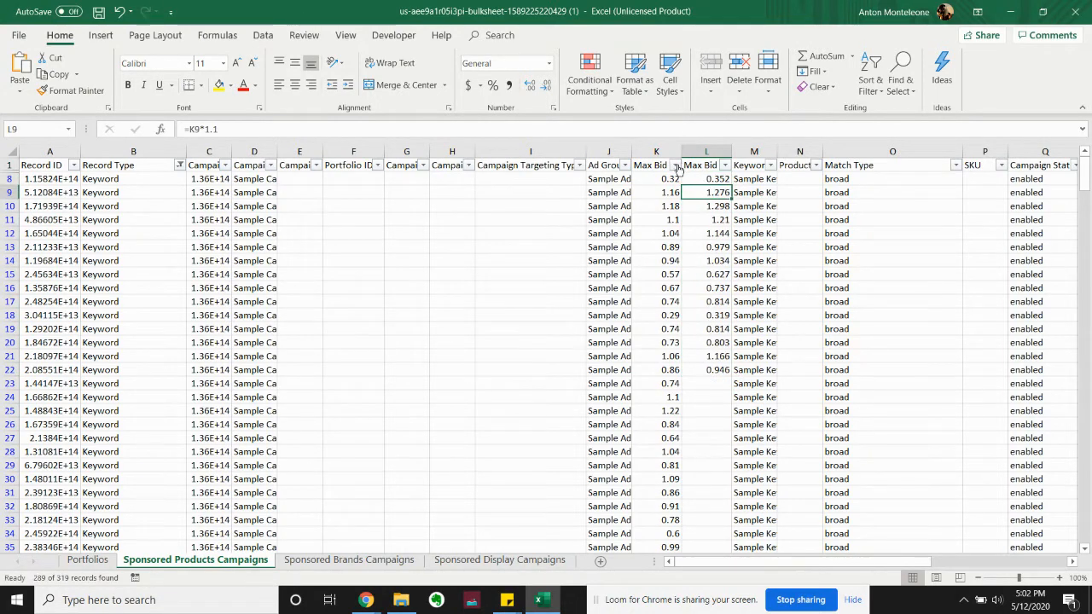
Replace the formulas in L8:L22 with their plain values
left_click_drag(704, 178, 711, 368)
key("ctrl+c")
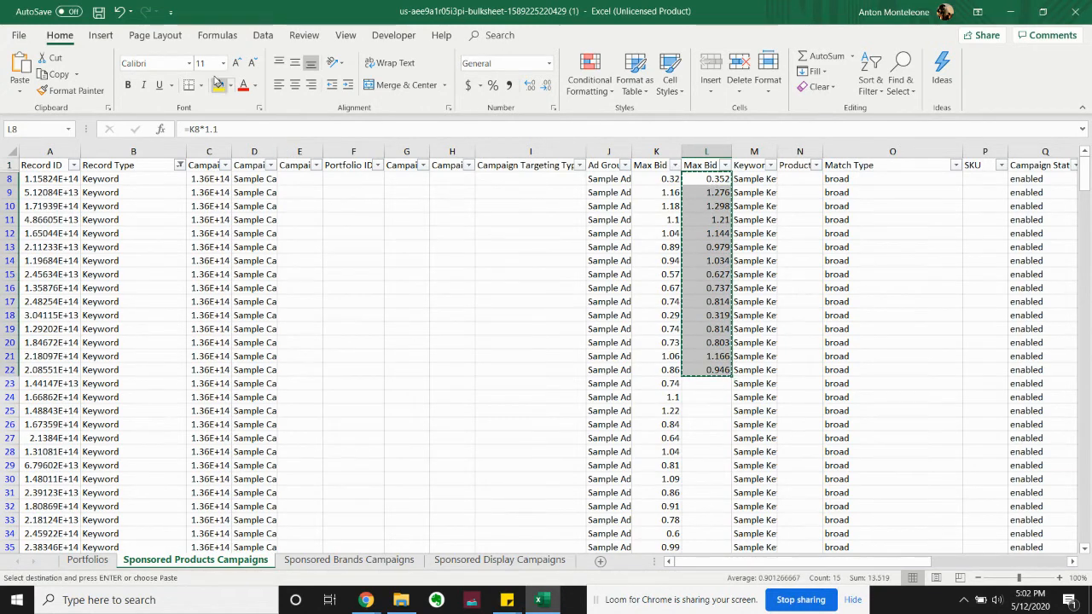
left_click(20, 90)
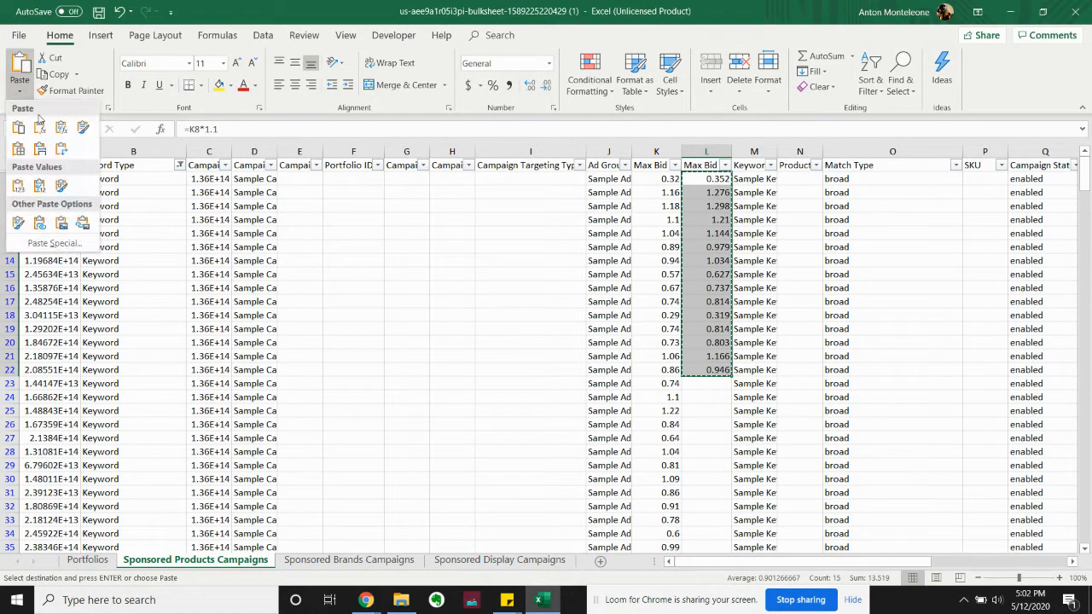
left_click(32, 182)
Check the cell contents of the new Max Bid column L against the original bids in column K
left_click(713, 180)
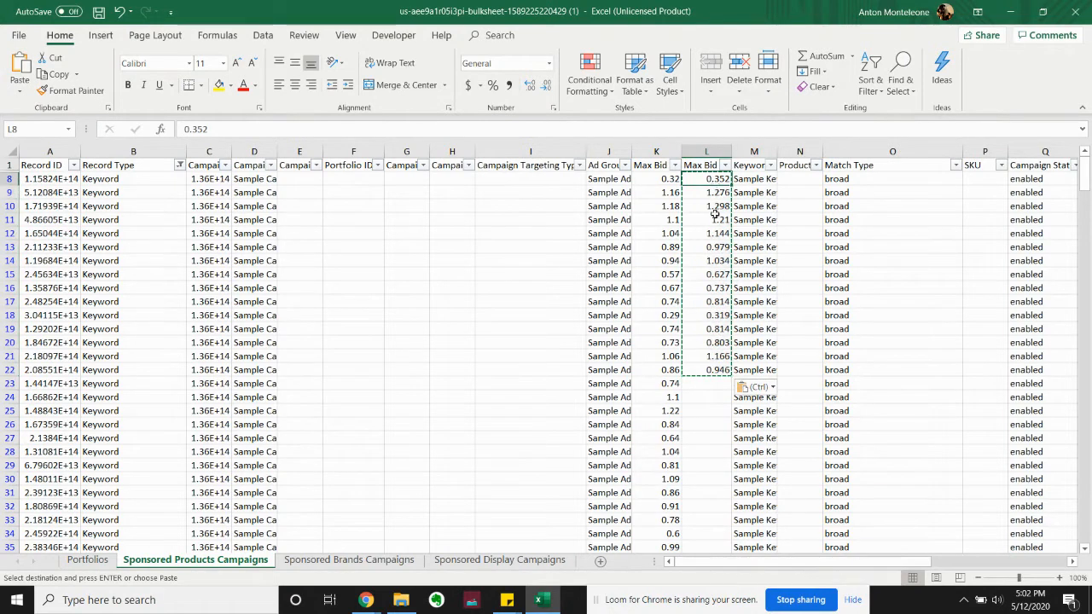
left_click(716, 219)
left_click(719, 262)
left_click(673, 195)
left_click(665, 180)
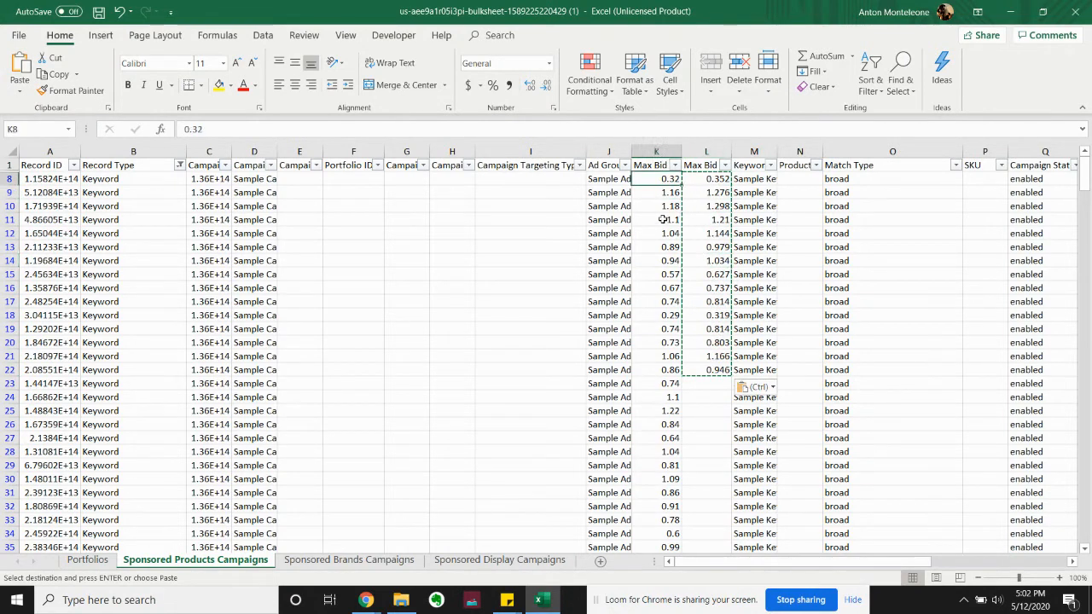
left_click(667, 220)
left_click(667, 261)
left_click(667, 302)
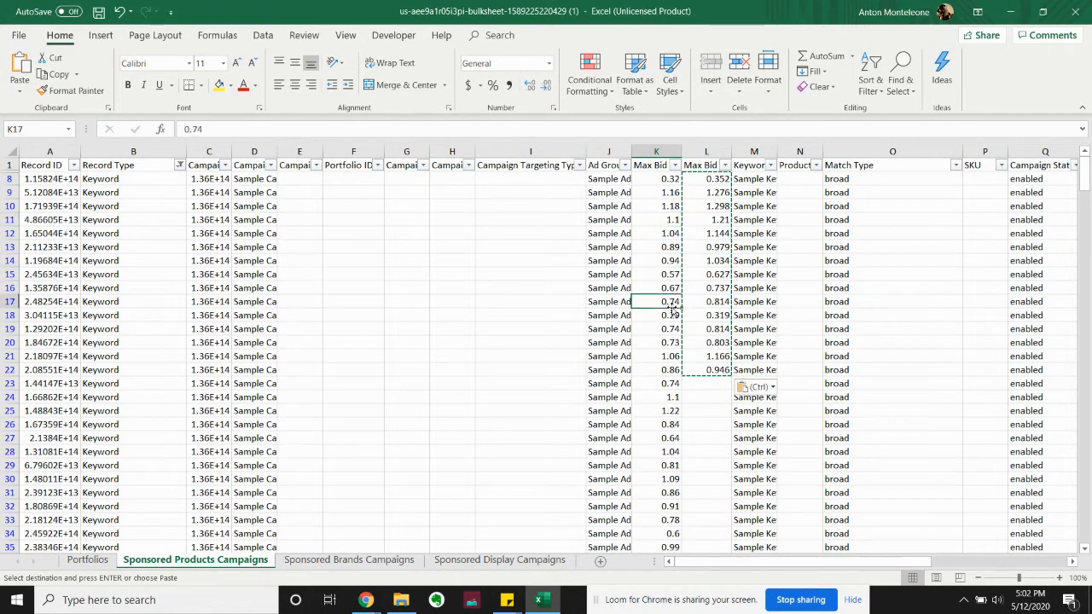
Try deleting the original Max Bid column K and undo the deletion
right_click(657, 150)
left_click(715, 263)
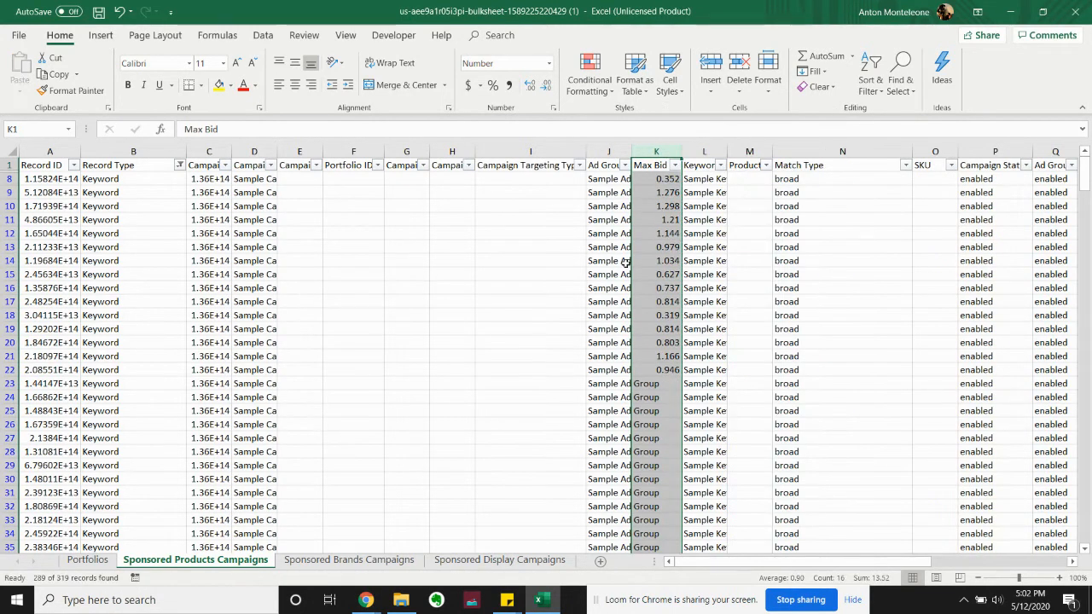
key("ctrl+z")
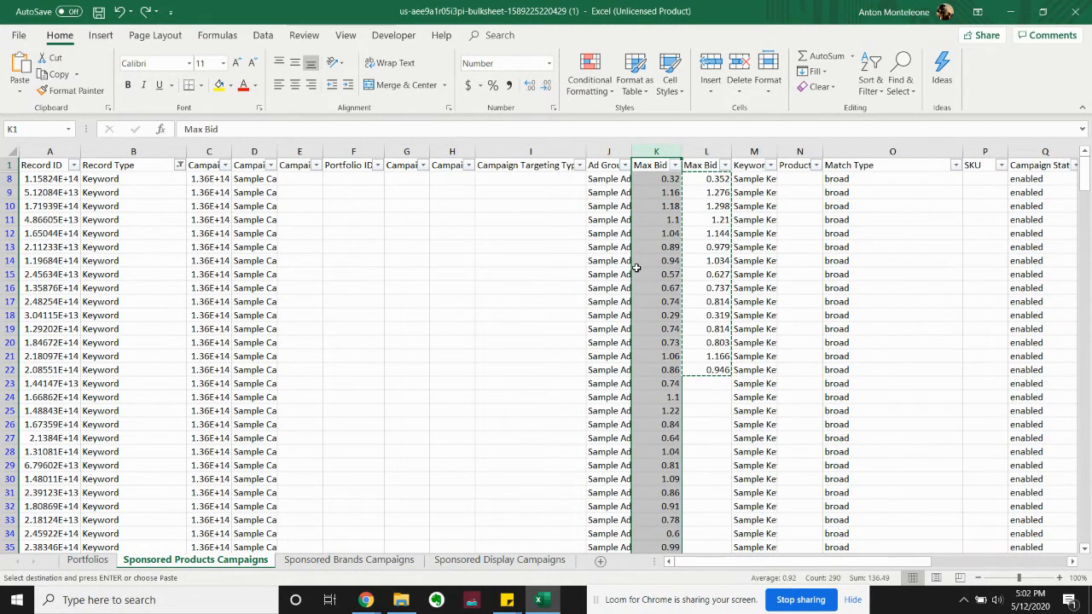
Auto-fit the Impressions column to its header
left_click(782, 248)
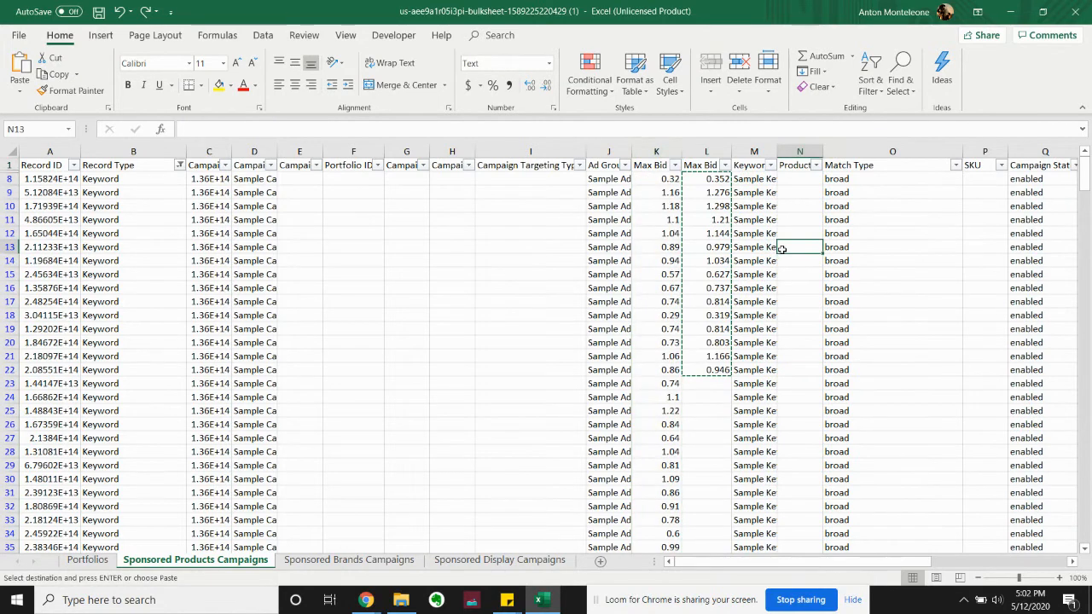
key("Right")
key("Right")
key("Right")
key("Right")
key("Right")
key("Right")
key("Right")
key("Right")
key("Right")
key("Right")
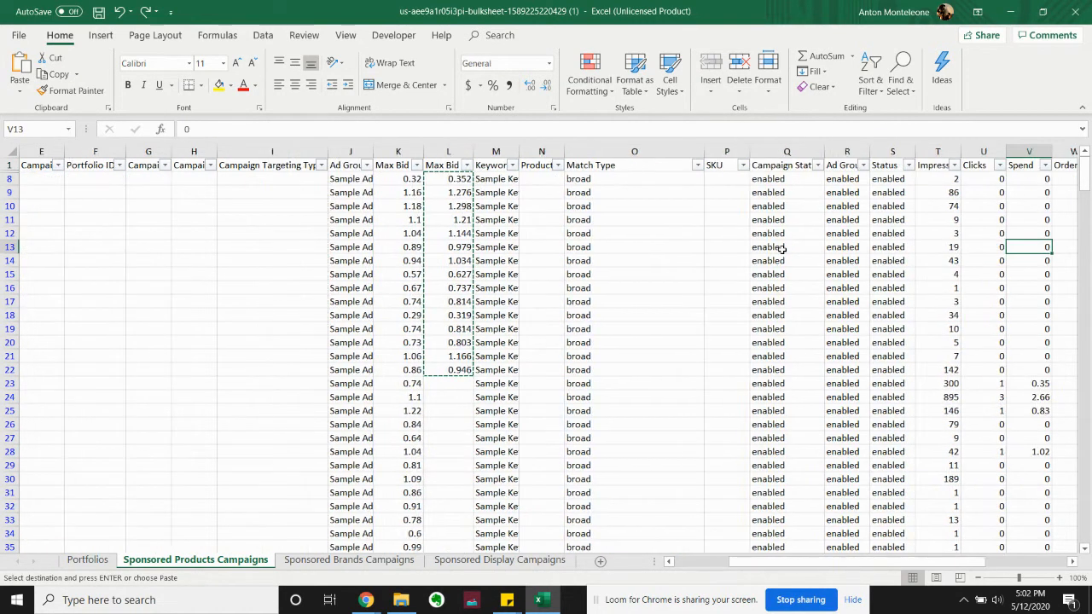
key("Right")
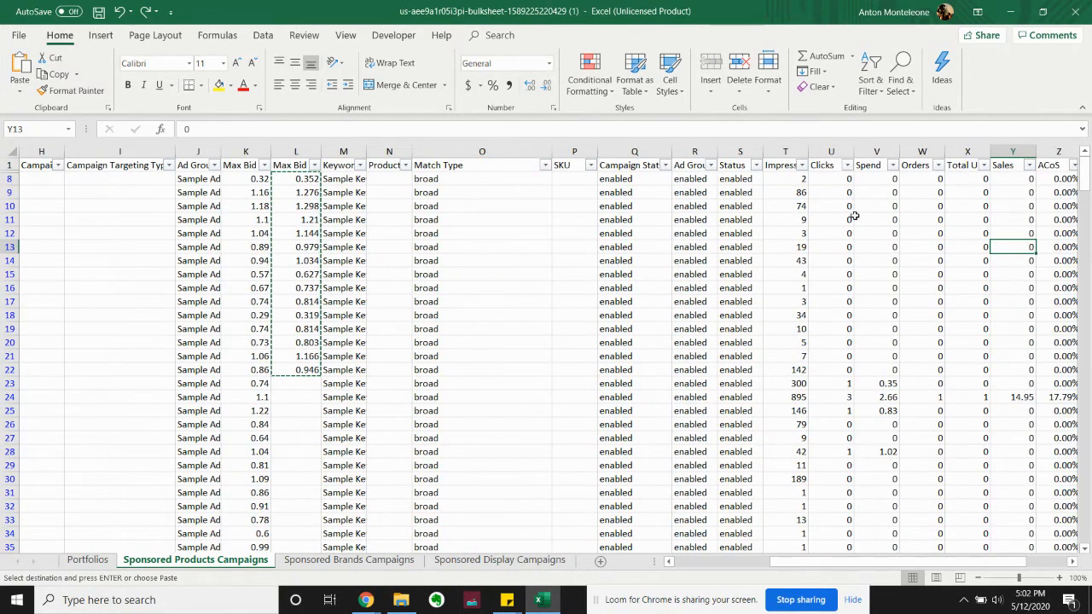
double_click(808, 151)
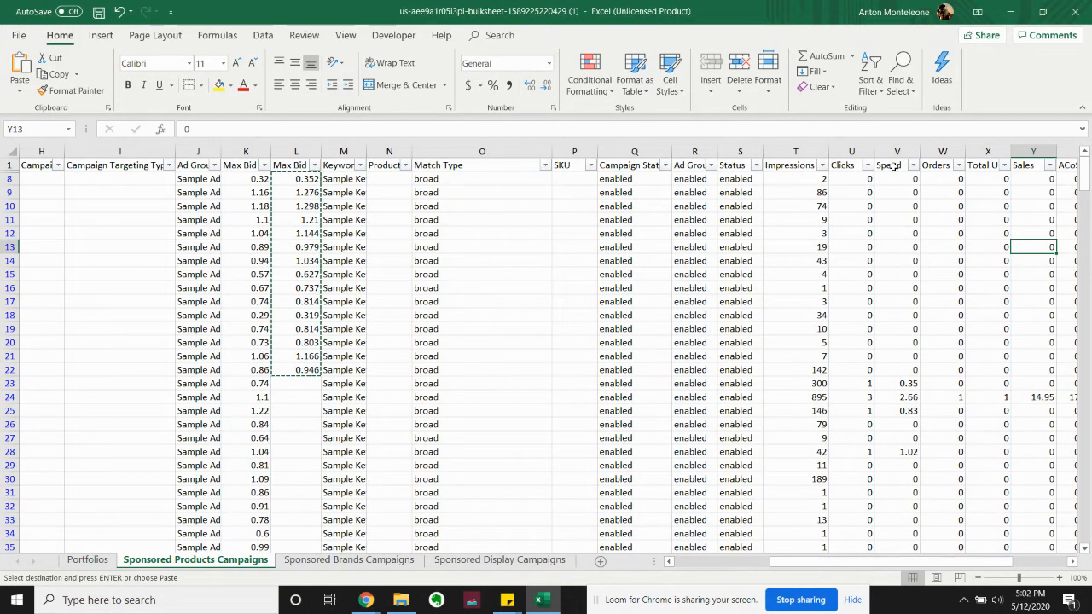
Review the performance column headers from Spend through Orders, Total Units and Sales to ACoS
left_click(902, 165)
key("Right")
key("Right")
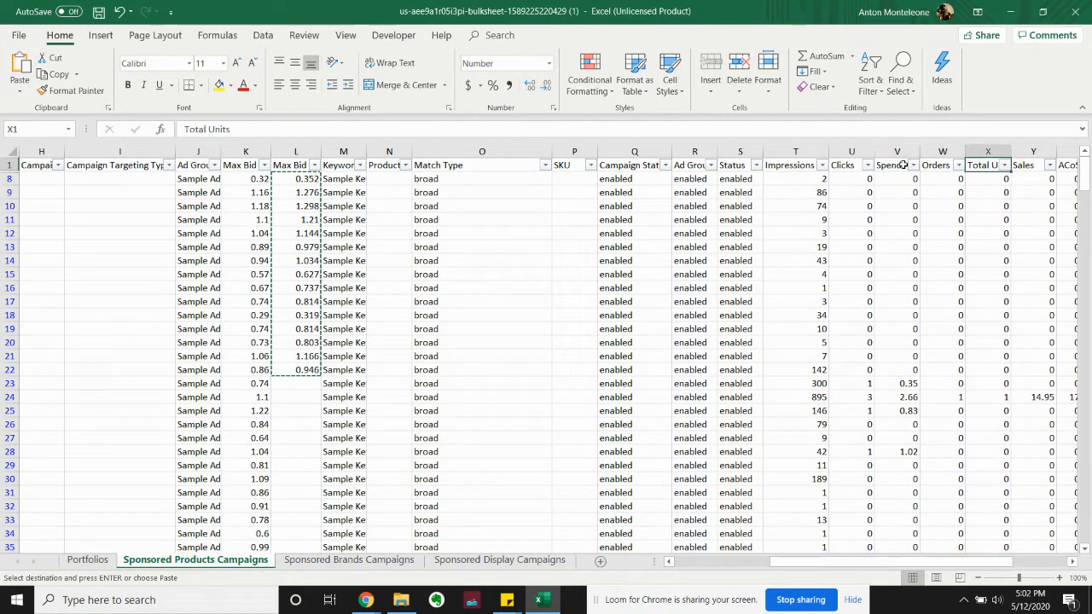
key("Right")
key("Right")
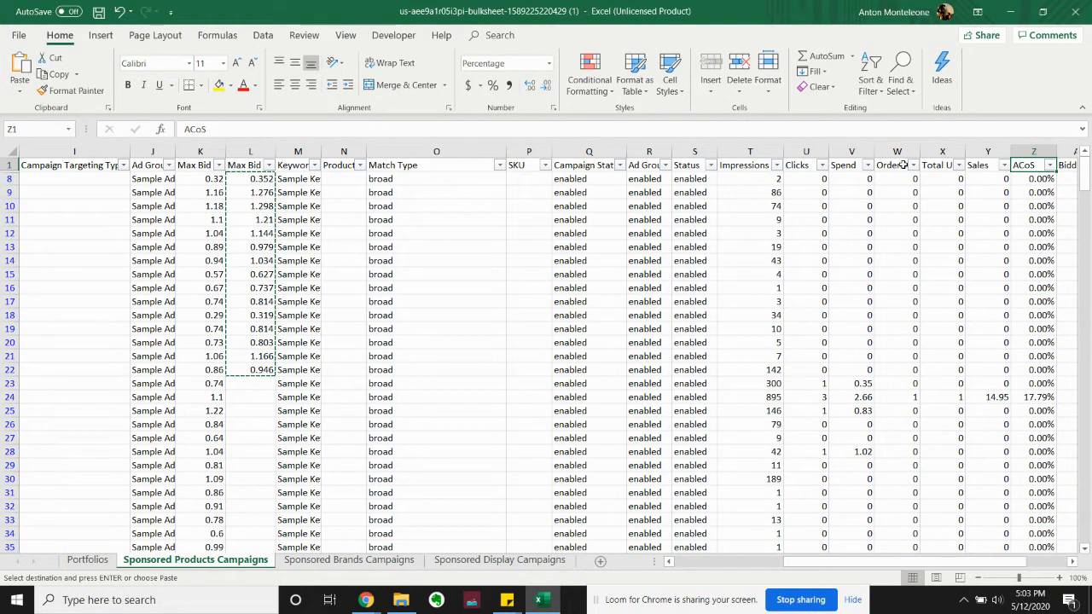
Examine the ACoS values in the first filtered rows and compare them with Sales, Total Units and Orders
key("Down")
key("Left")
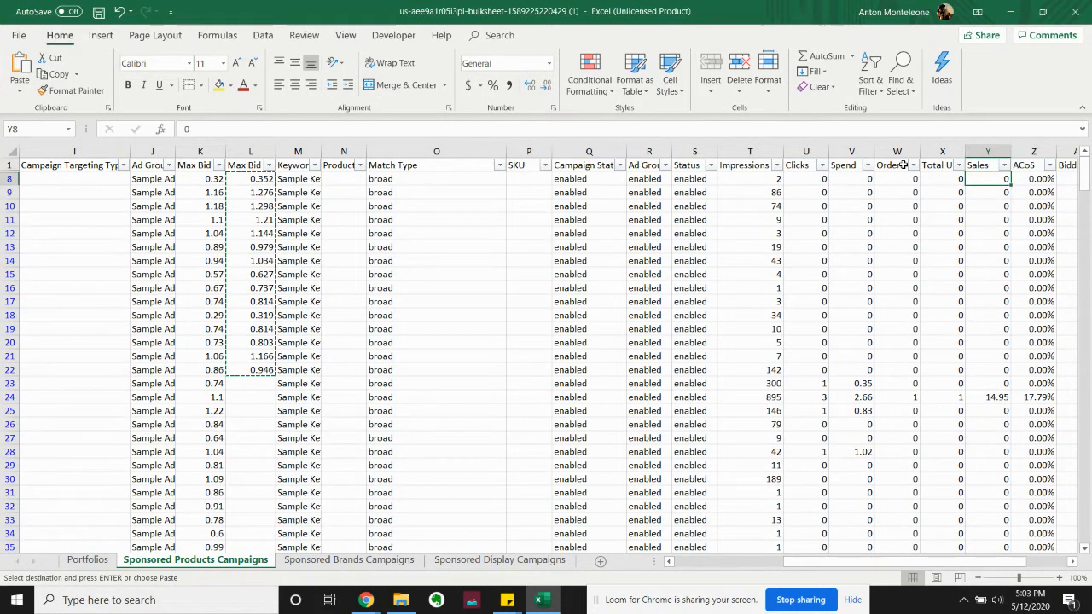
key("Right")
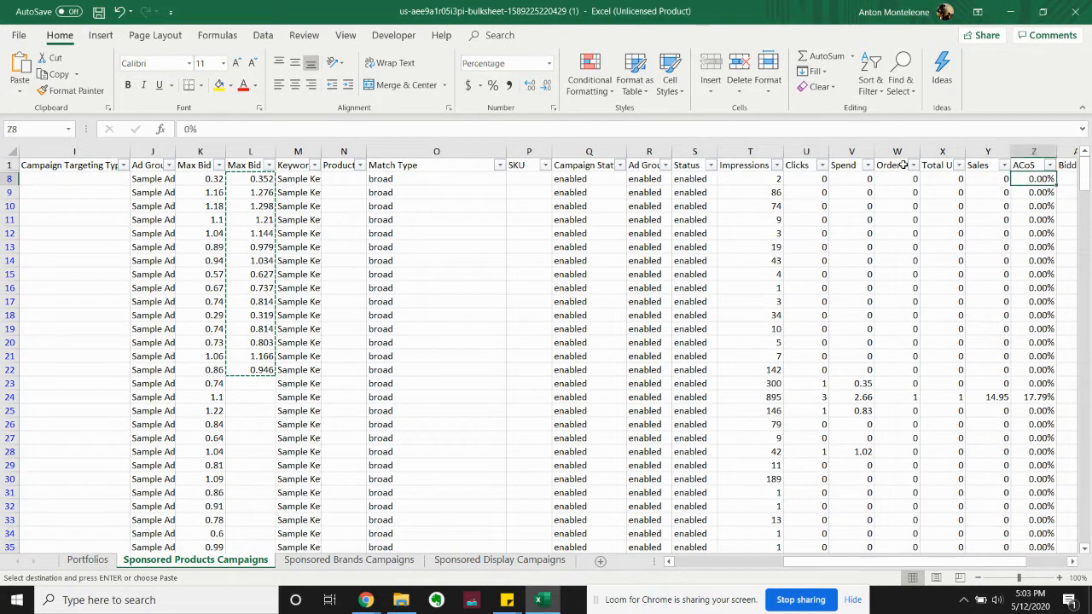
key("Down")
key("Down")
key("Down")
key("Down")
key("Down")
key("Down")
key("Down")
key("Down")
key("Down")
key("Down")
key("Down")
key("Down")
key("Down")
key("Down")
key("Down")
key("Down")
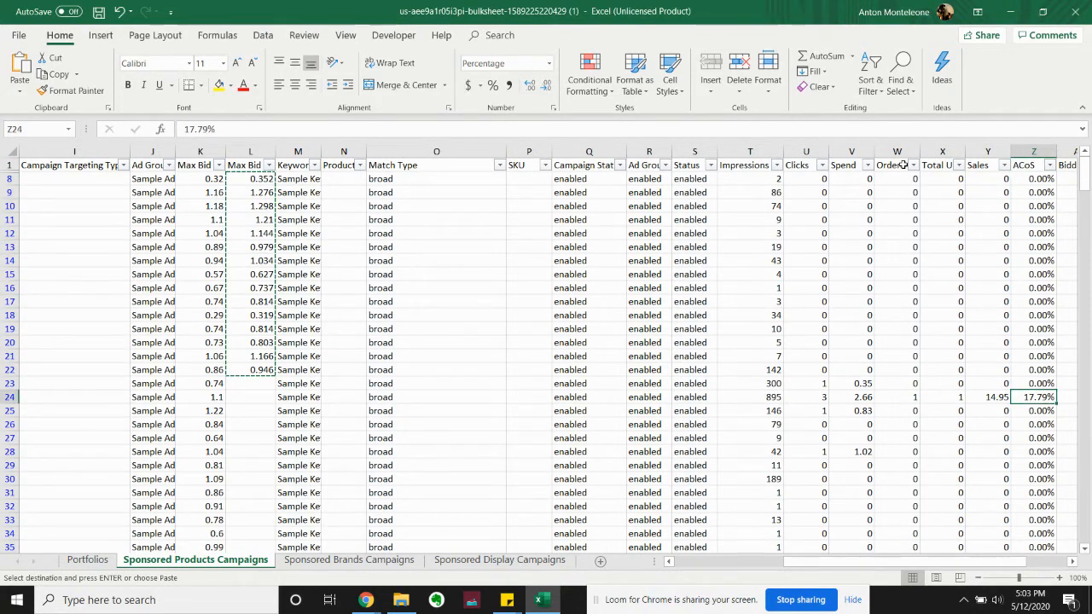
key("Up")
key("Up")
key("Up")
key("Up")
key("Up")
key("Up")
key("Up")
key("Up")
key("Up")
key("Up")
key("Up")
key("Up")
key("Up")
key("Up")
key("Up")
key("Up")
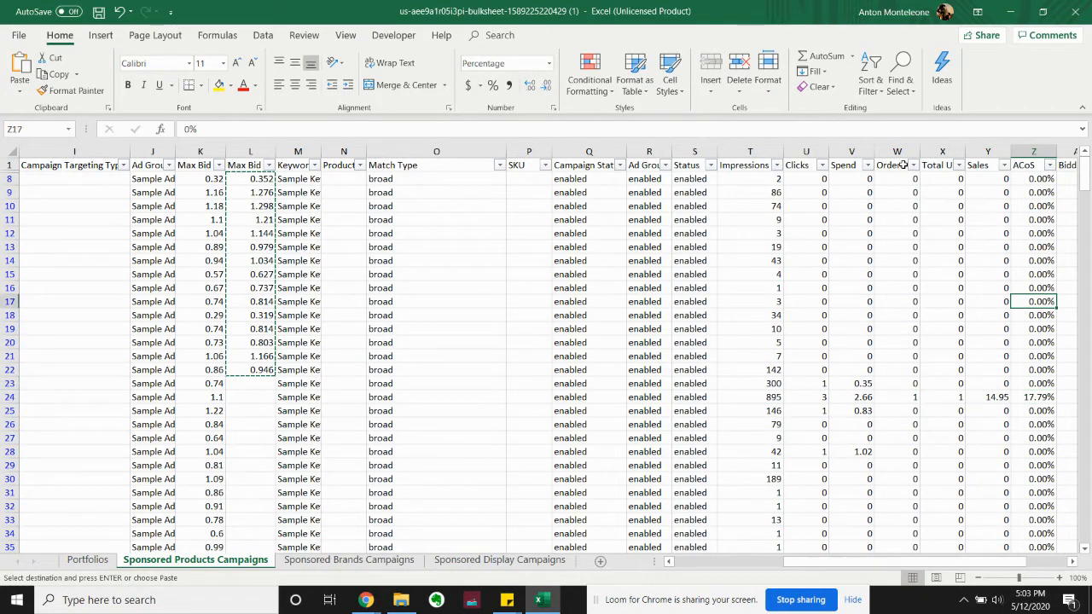
key("Left")
key("Left")
key("Left")
key("Left")
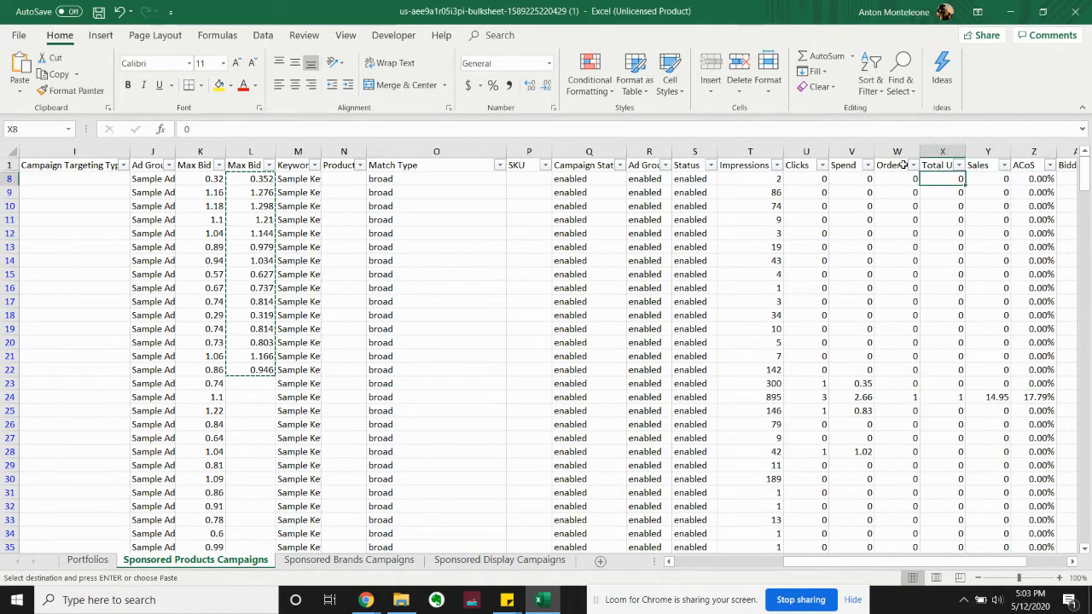
key("Right")
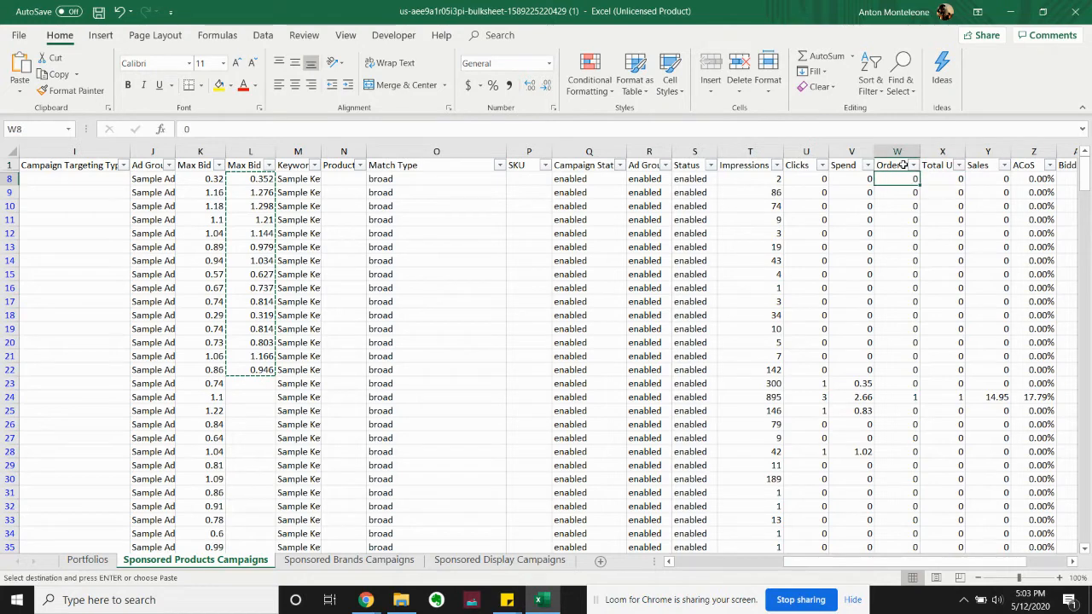
Examine the Clicks and Impressions values in the first filtered rows
key("Left")
key("Left")
key("Down")
key("Down")
key("Down")
key("Down")
key("Down")
key("Down")
key("Down")
key("Down")
key("Down")
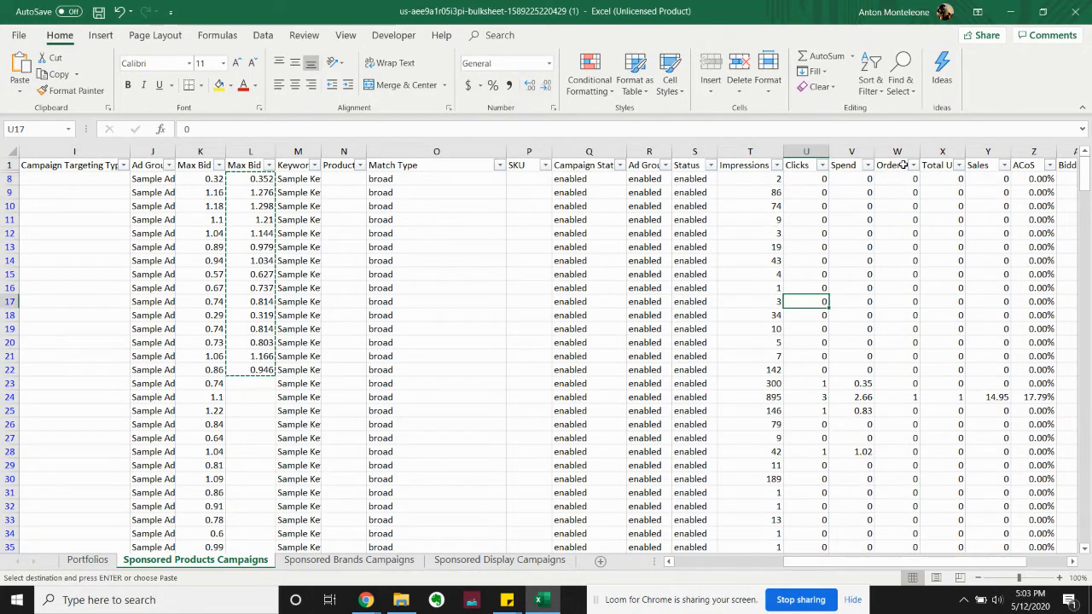
key("Left")
key("Up")
key("Up")
key("Up")
key("Up")
key("Up")
key("Up")
key("Up")
key("Up")
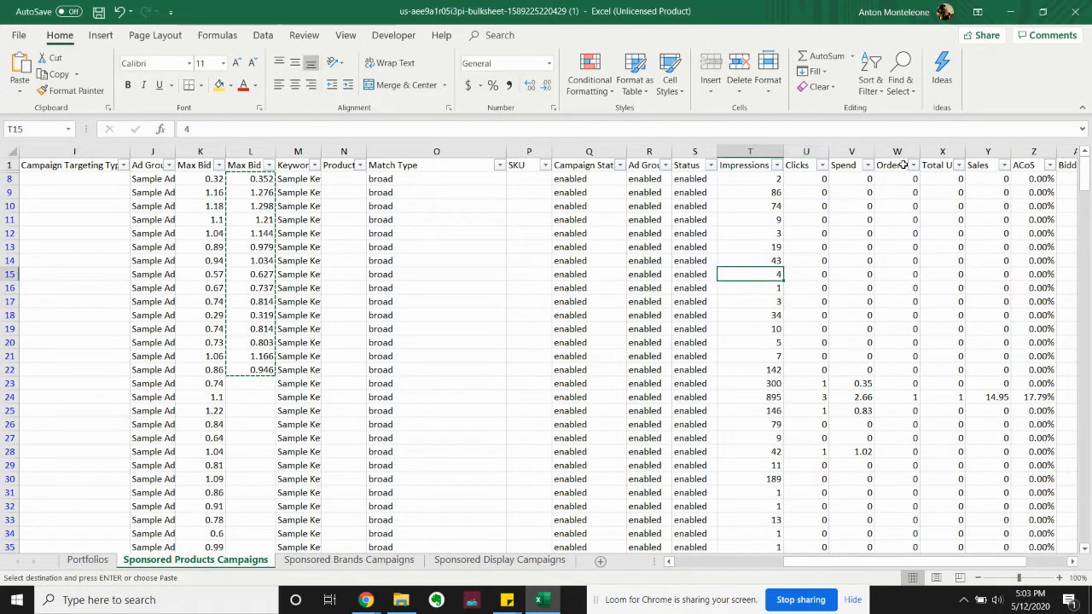
key("Down")
key("Down")
key("Down")
key("Down")
key("Down")
key("Down")
key("Down")
key("Down")
key("Down")
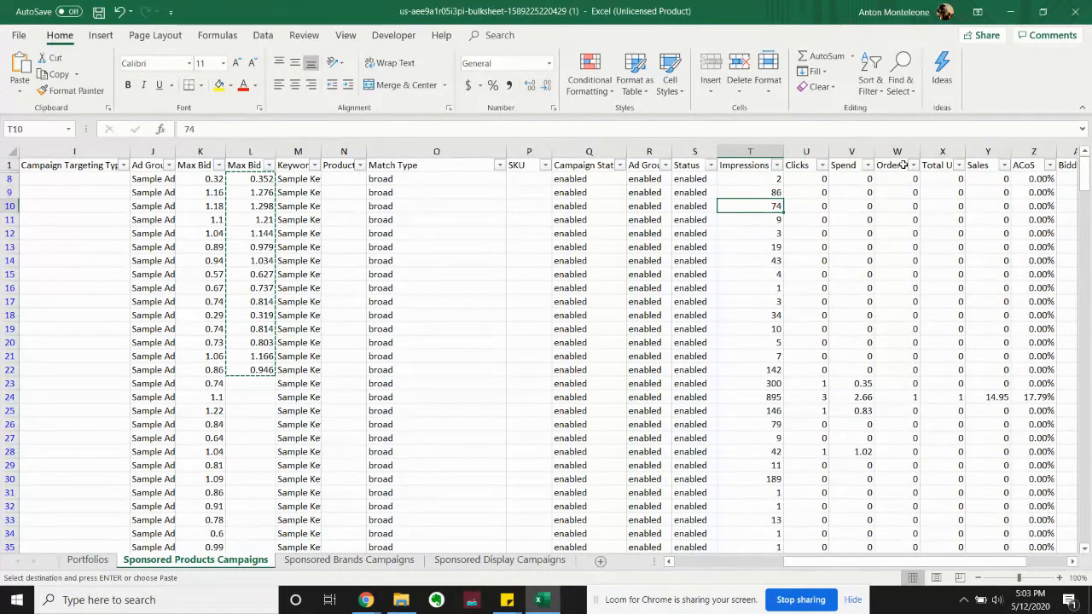
key("Down")
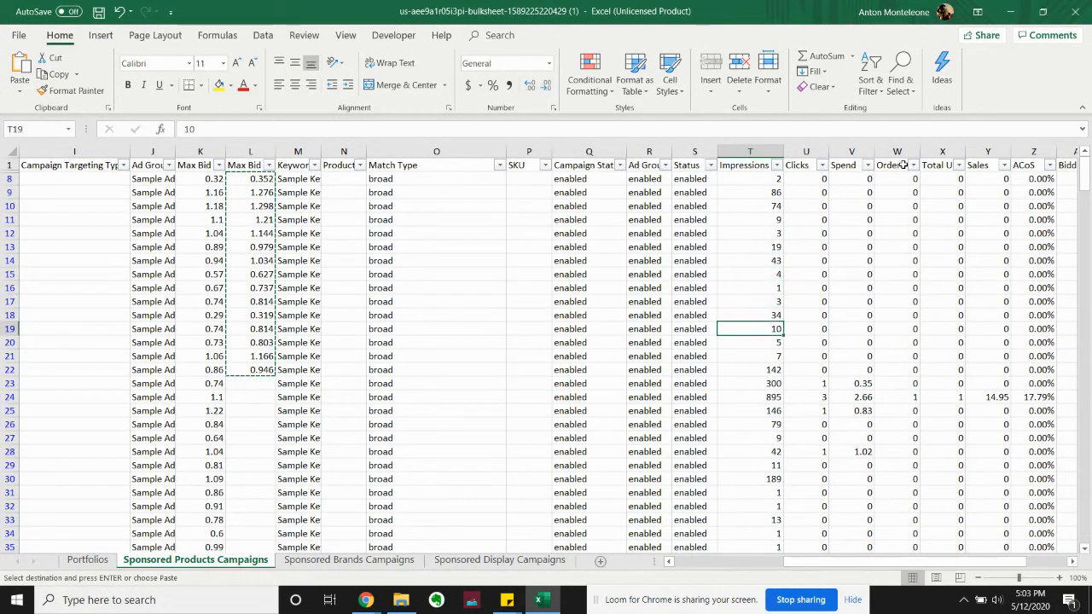
scroll(942, 235, "down", 5)
scroll(944, 247, "up", 5)
Review the sheet's last column headers, from Bidding through Placement Type to Increase bids by placement
key("Right")
key("Right")
key("Right")
key("Right")
key("Right")
key("Right")
key("Right")
key("Right")
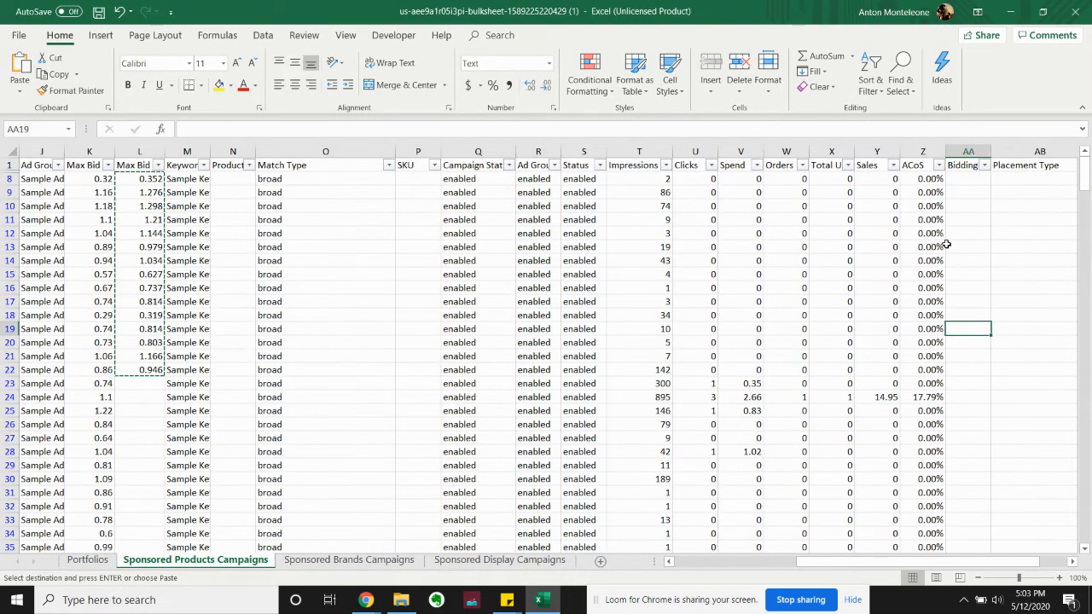
key("Right")
key("Right")
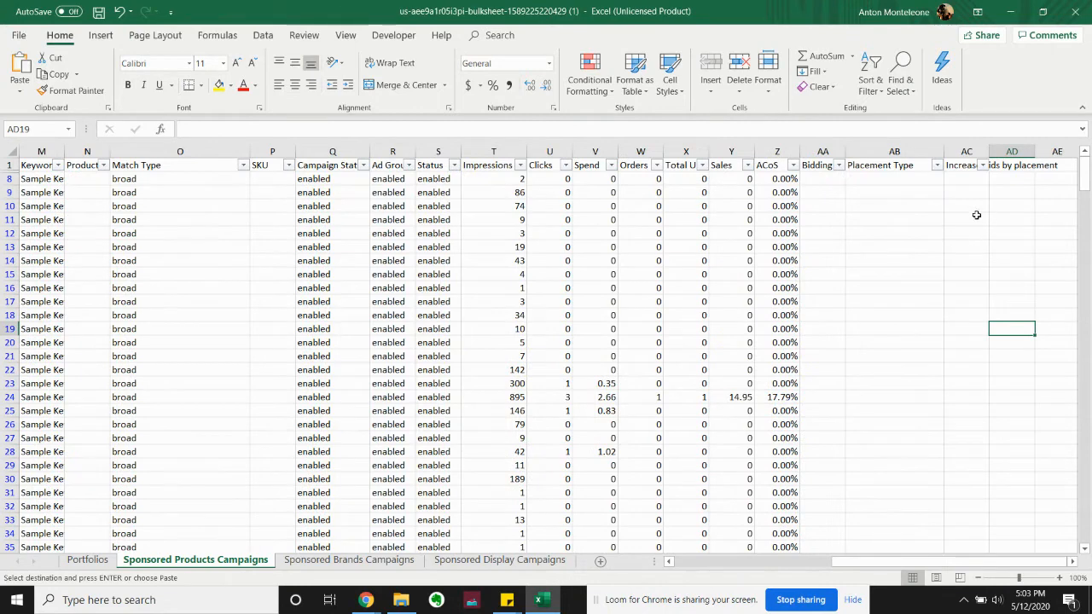
left_click(821, 164)
key("Right")
key("Right")
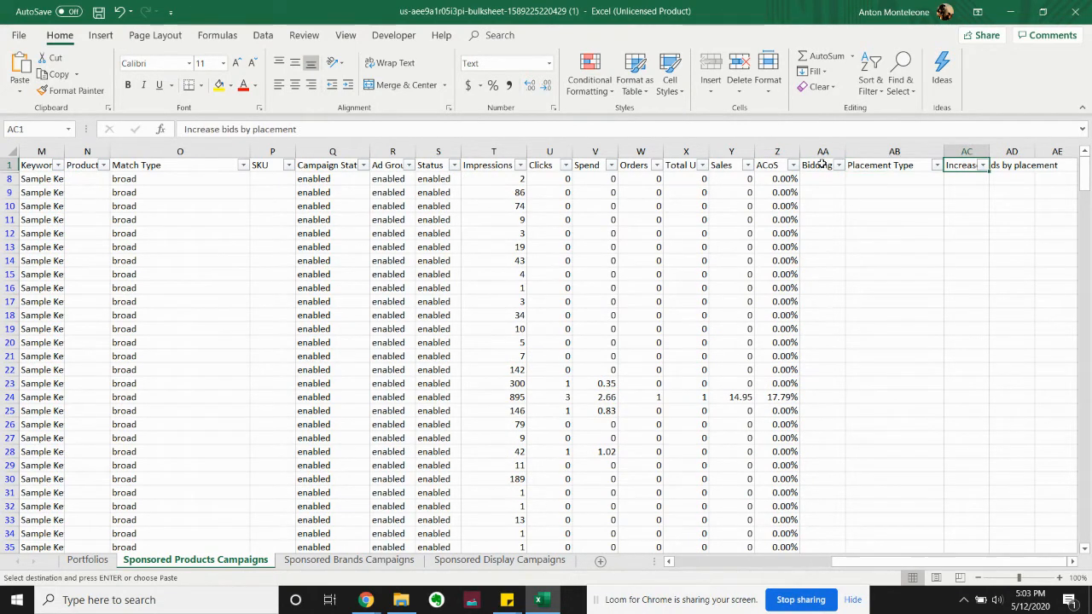
key("Right")
key("Right")
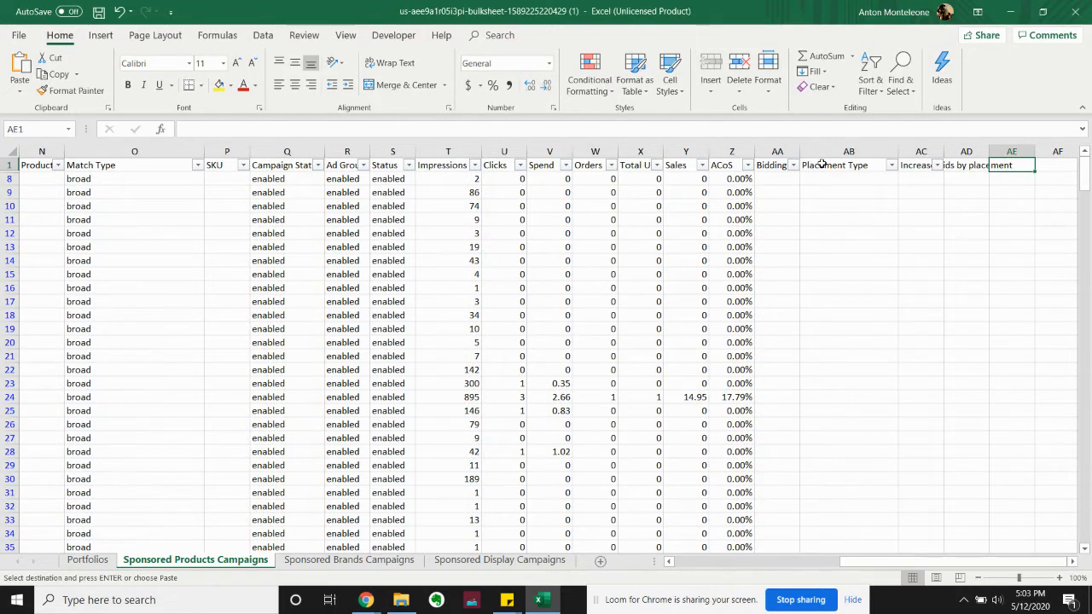
key("Left")
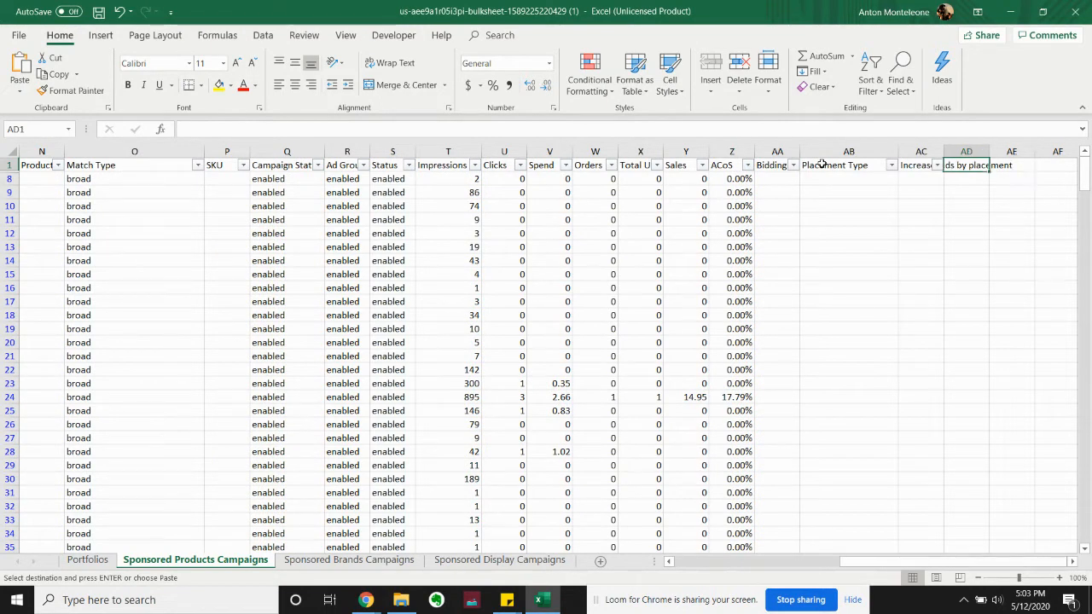
Delete the extra Max Bid column L holding the calculated increased bids, keeping the original Max Bid column K
key("Left")
key("Left")
key("Left")
key("Left")
key("Left")
key("Left")
key("Left")
key("Left")
key("Left")
key("Left")
key("Left")
key("Left")
key("Left")
key("Left")
key("Left")
key("Left")
key("Left")
key("Left")
key("Left")
key("Left")
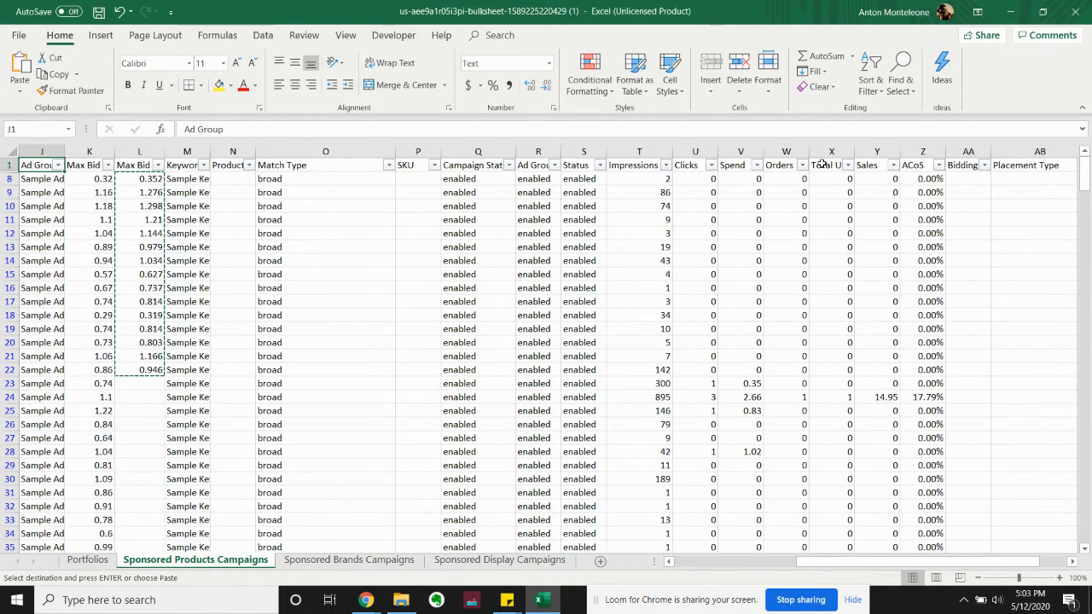
key("Left")
key("Left")
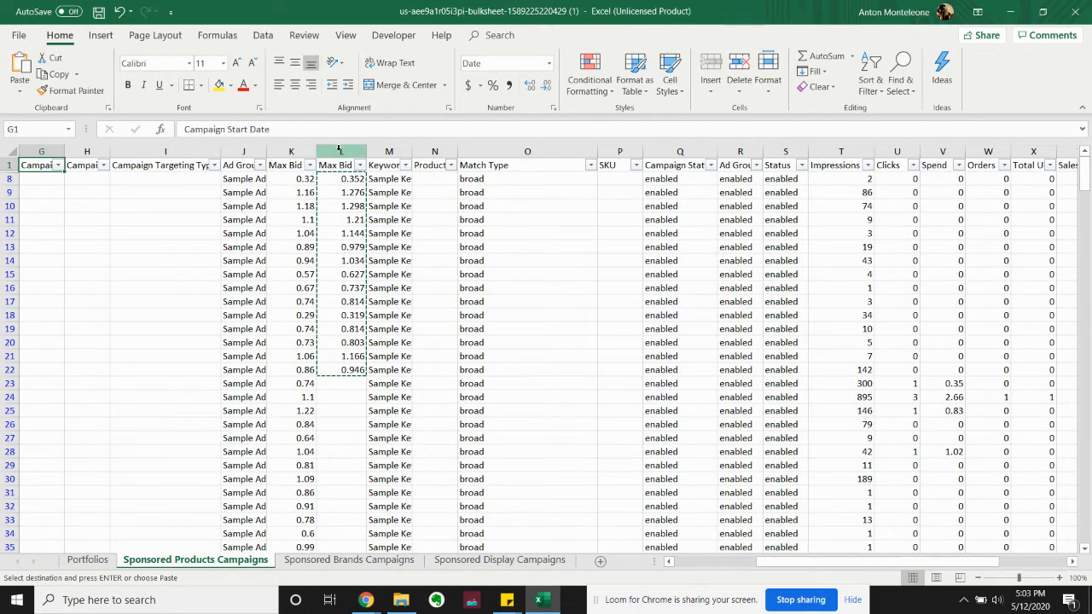
left_click(339, 151)
right_click(340, 151)
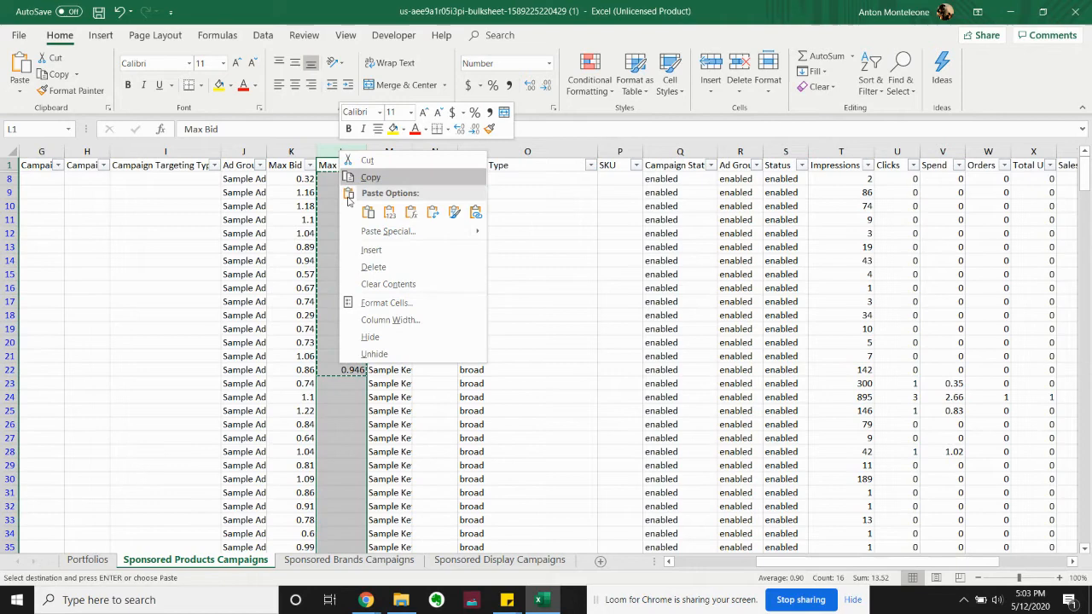
left_click(373, 270)
Review the column headers from Max Bid through Ad Group Status and examine the Max Bid values in rows 8 to 25
left_click(296, 170)
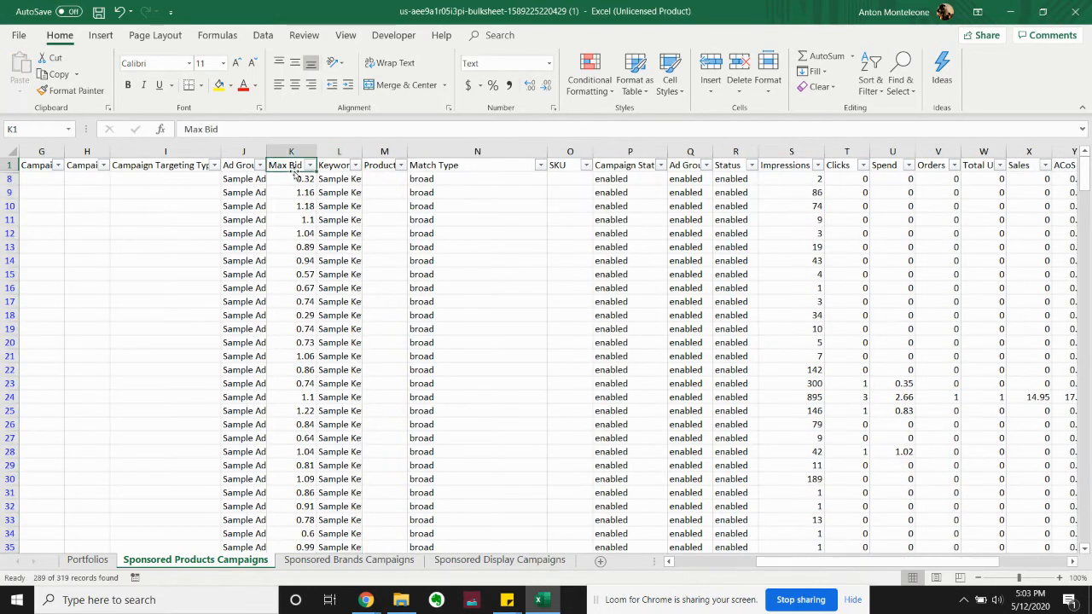
key("Right")
key("Right")
key("Right")
key("Right")
key("Right")
key("Right")
key("Right")
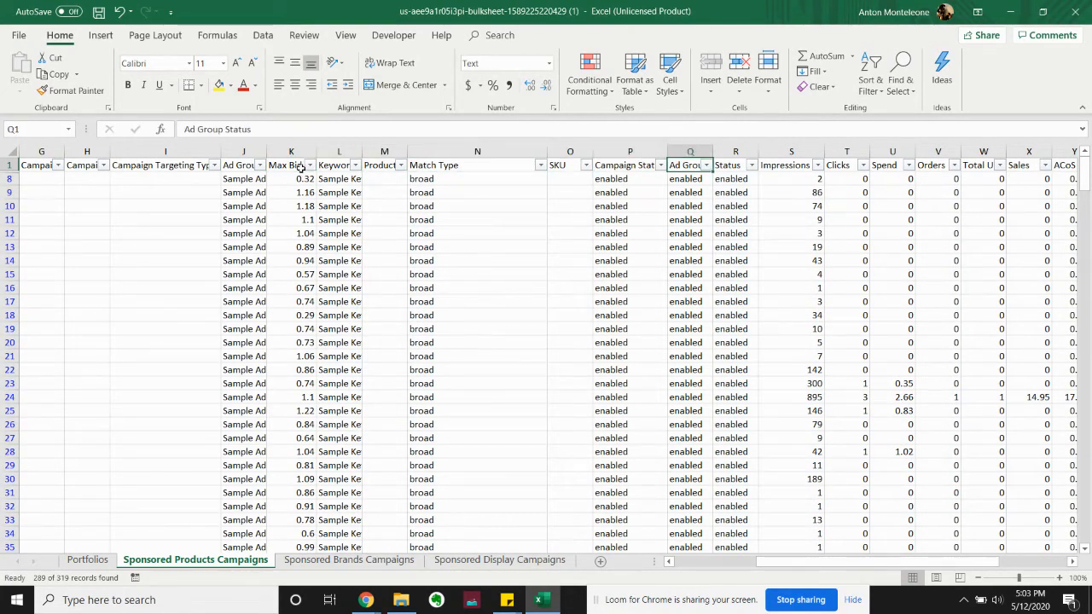
left_click_drag(300, 178, 303, 413)
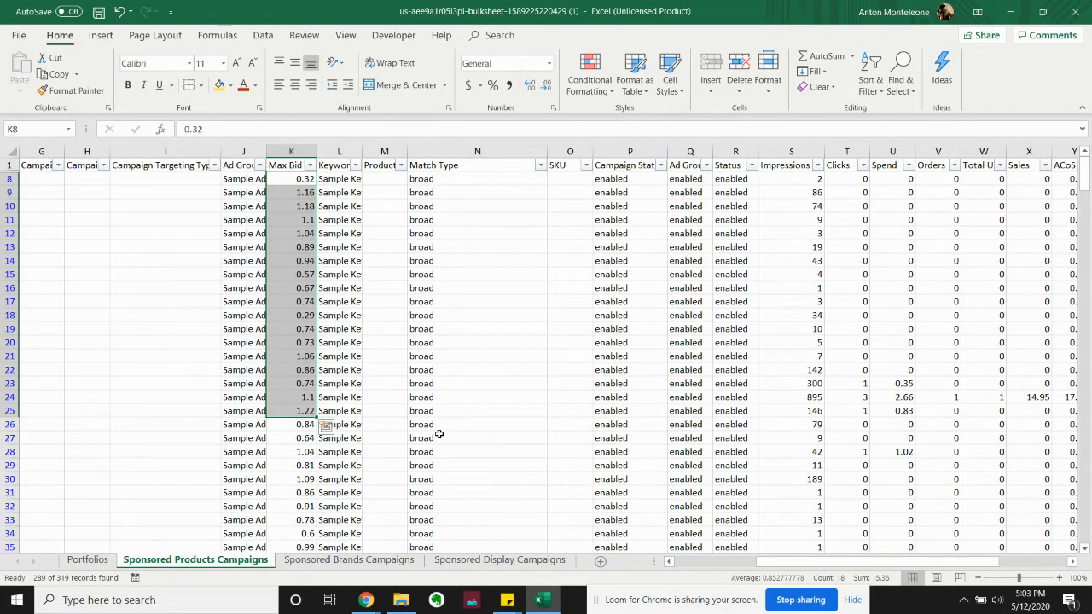
left_click(402, 359)
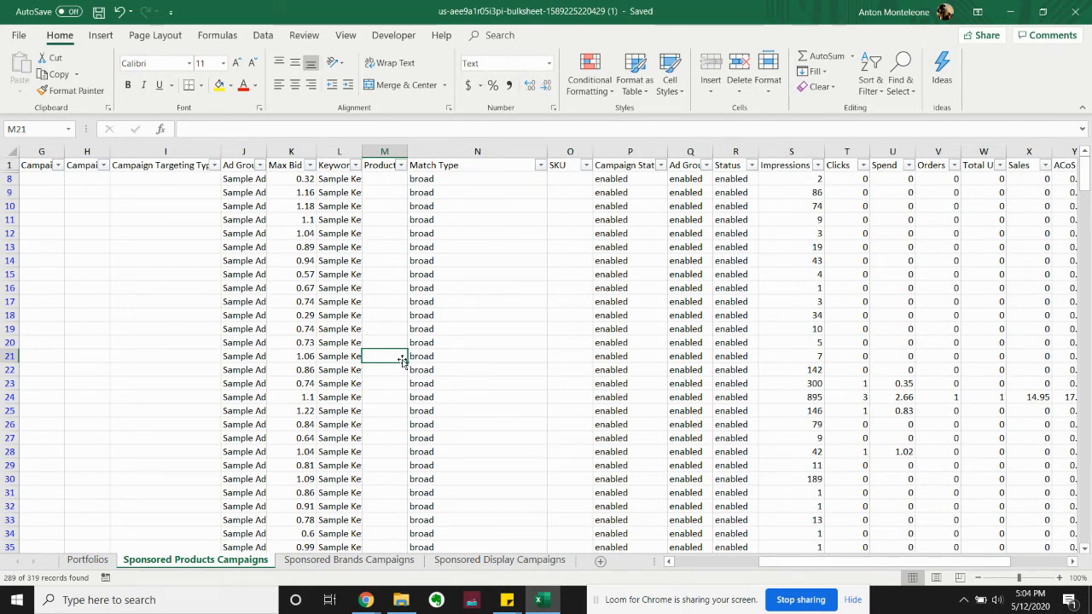
Go back to the Record Type column in row 21 of the filtered keyword rows
key("Left")
key("Left")
key("Left")
key("Left")
key("Left")
key("Left")
key("Left")
key("Left")
key("Left")
key("Left")
key("Left")
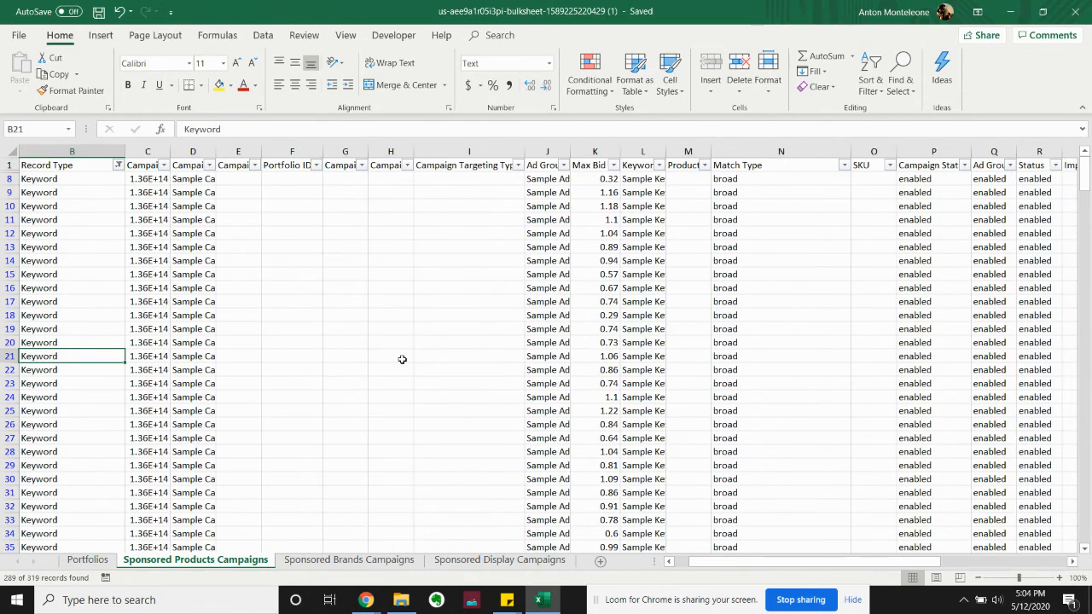